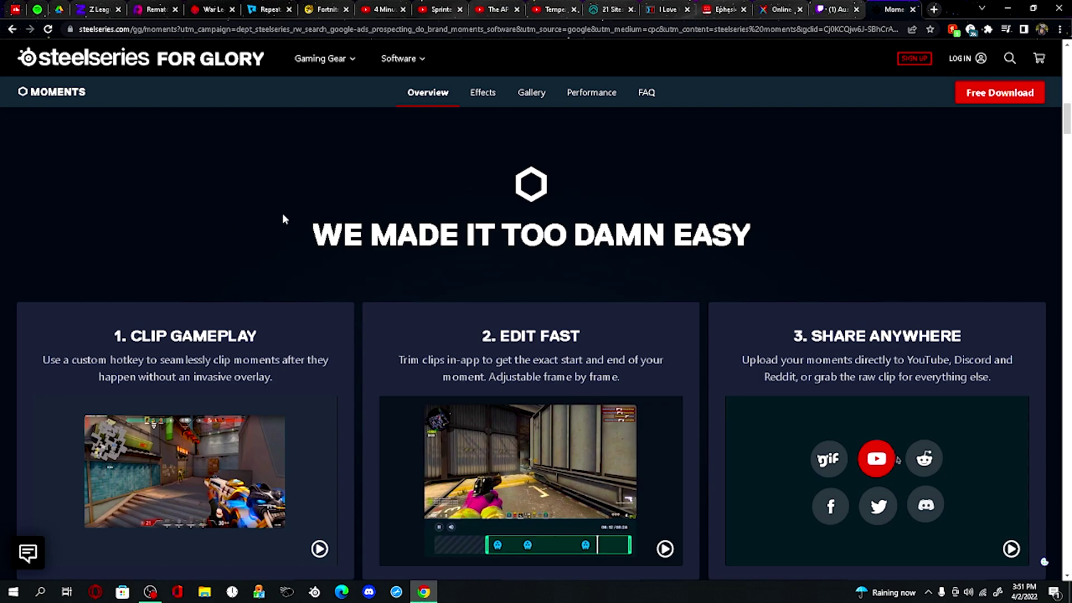
pyautogui.scroll(-1, 360, 318)
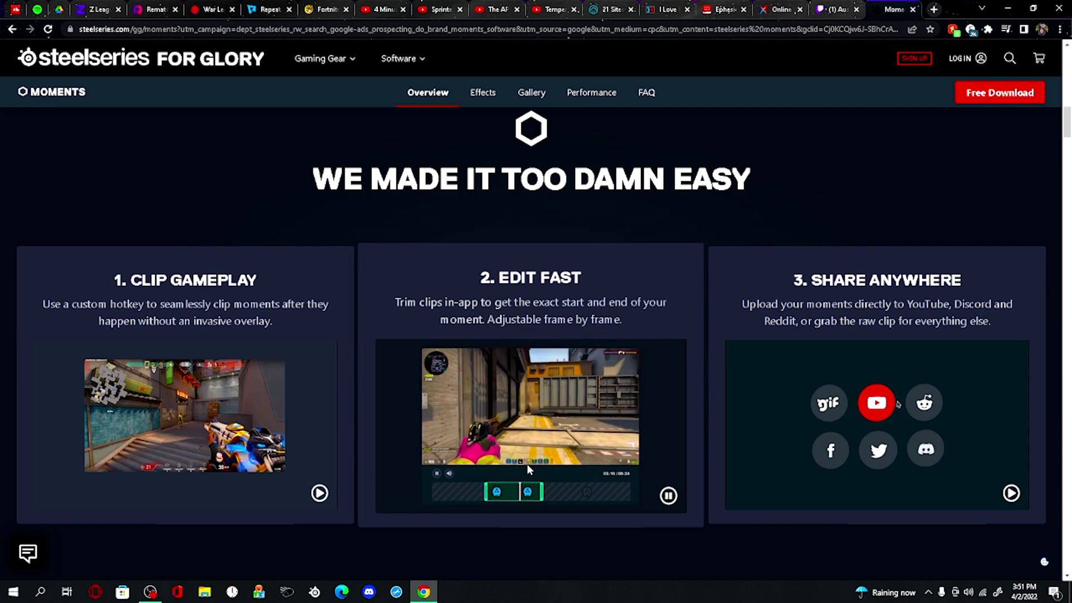
pyautogui.moveTo(186, 429)
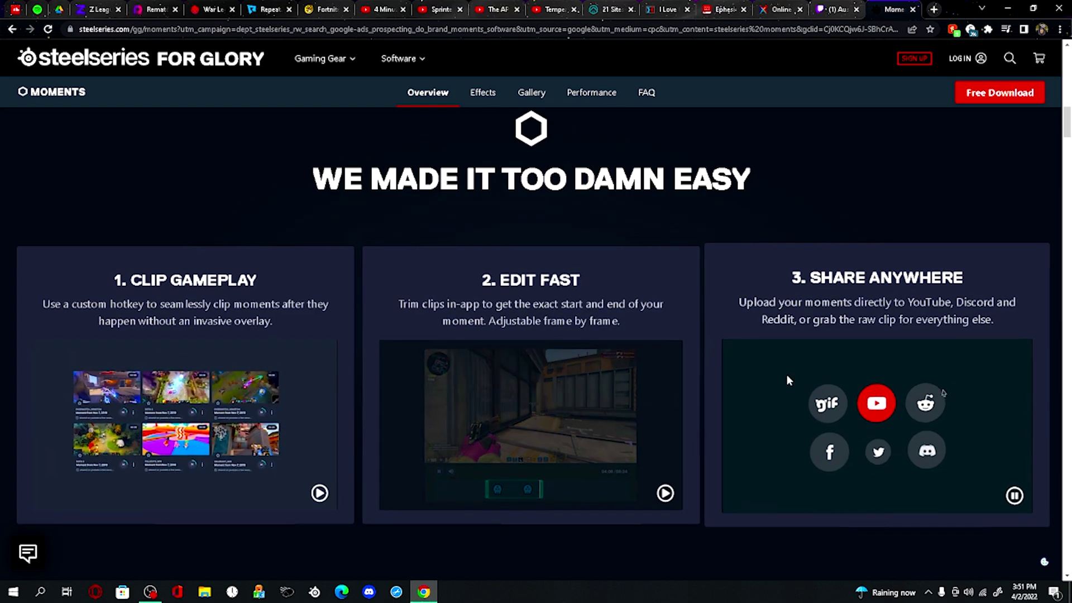
pyautogui.scroll(-3, 792, 384)
pyautogui.scroll(-3, 772, 403)
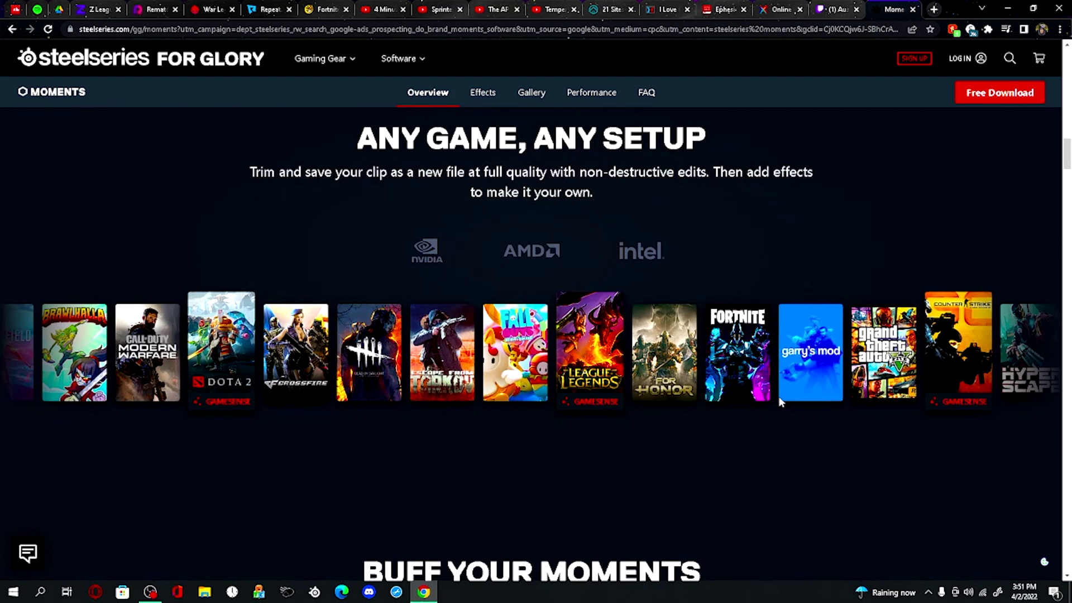
pyautogui.scroll(2, 779, 397)
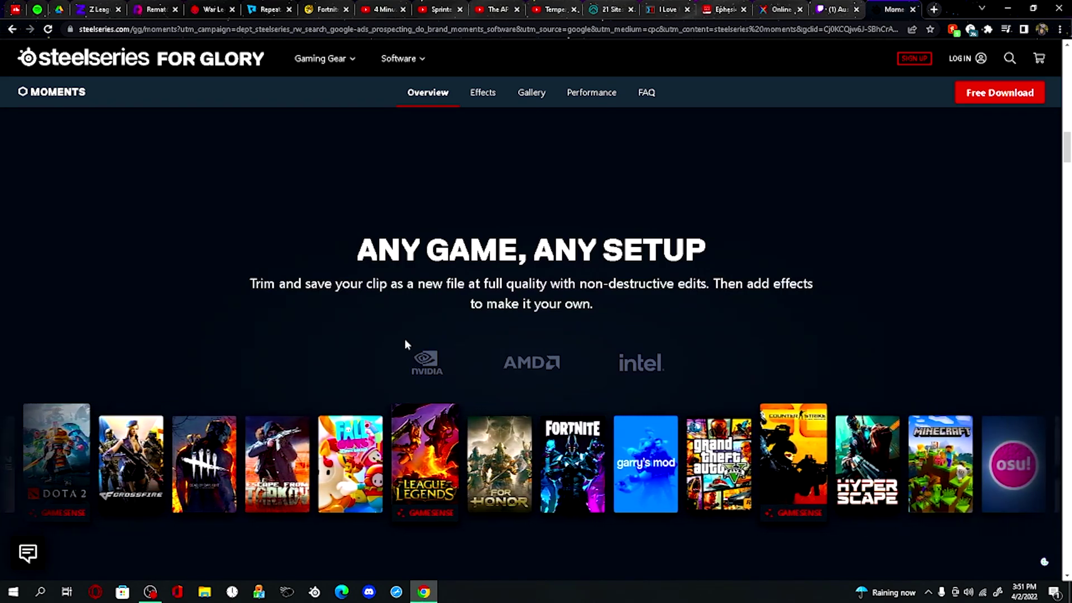
pyautogui.scroll(-2, 448, 340)
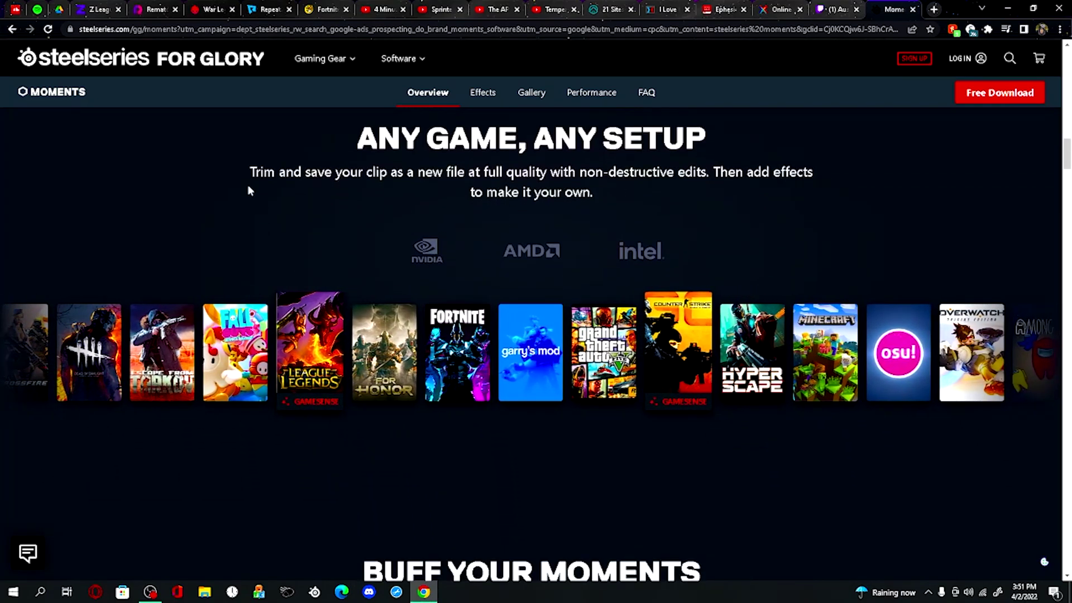
pyautogui.scroll(-2, 418, 263)
pyautogui.scroll(-2, 418, 263)
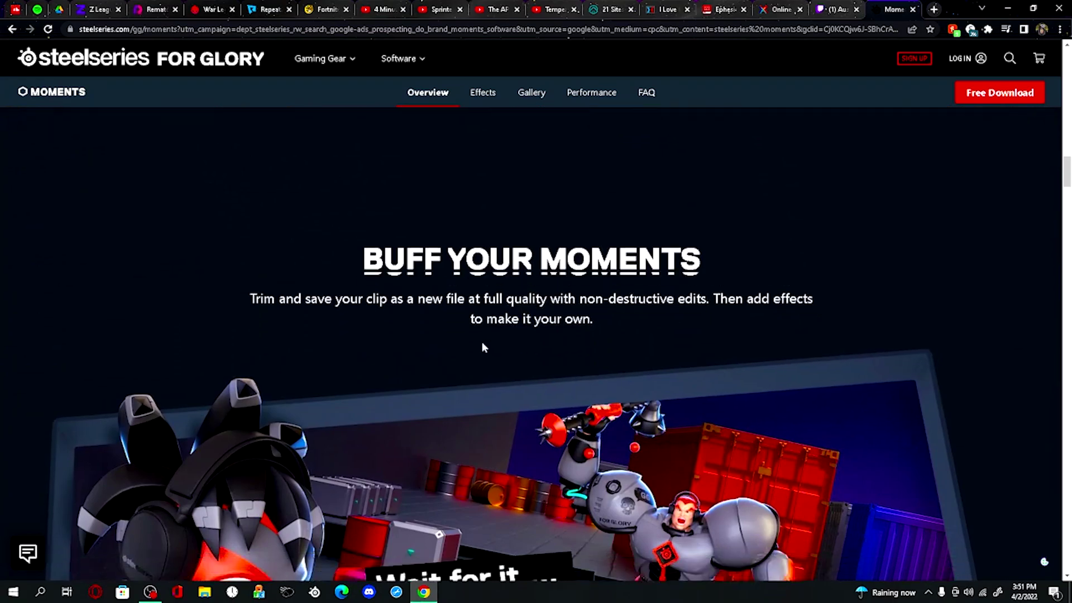
pyautogui.scroll(-2, 482, 343)
pyautogui.scroll(1, 498, 381)
pyautogui.scroll(-2, 457, 355)
pyautogui.scroll(-2, 462, 375)
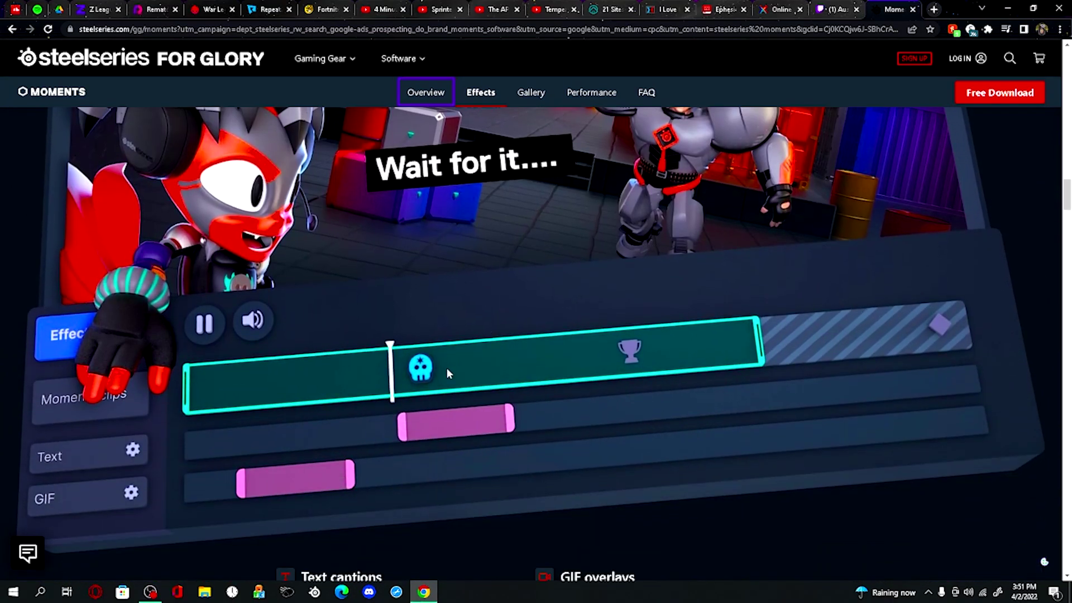
pyautogui.scroll(-1, 447, 371)
pyautogui.scroll(-2, 458, 318)
pyautogui.scroll(-1, 463, 313)
pyautogui.scroll(-2, 462, 313)
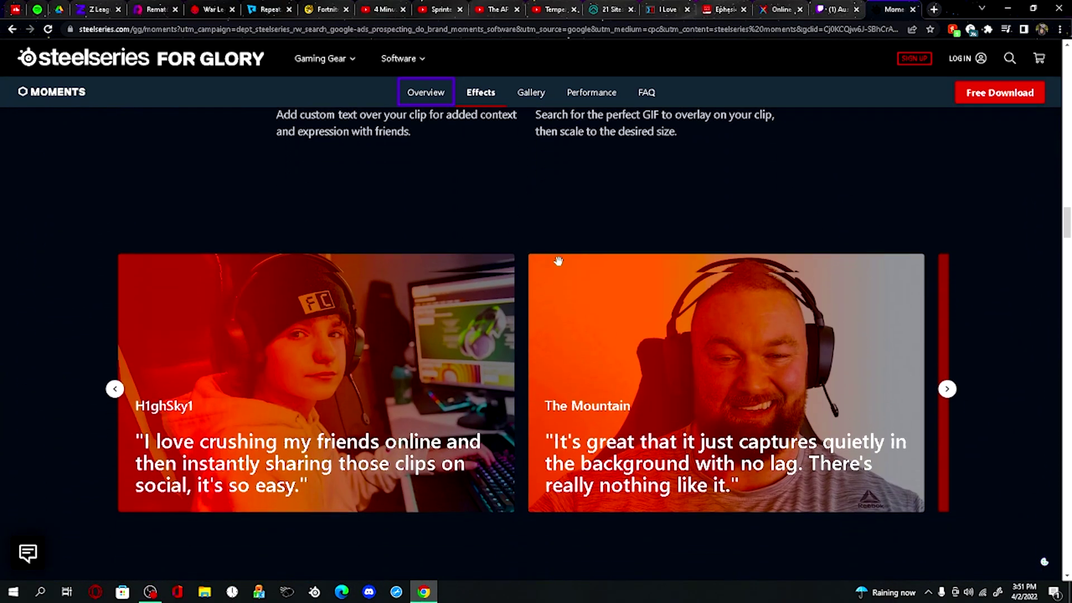
pyautogui.scroll(-2, 503, 335)
pyautogui.scroll(-1, 544, 348)
pyautogui.scroll(1, 540, 323)
pyautogui.scroll(1, 540, 322)
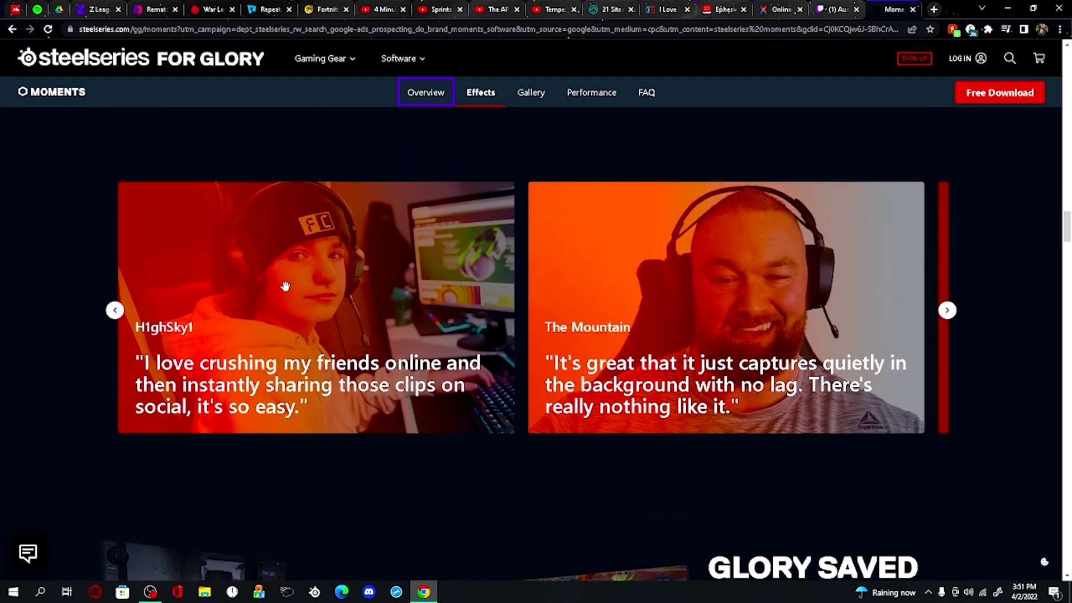
# Advance the creator quote carousel by two cards and play the CS:GO GameSense auto-clip demo
pyautogui.click(948, 311)
pyautogui.click(947, 311)
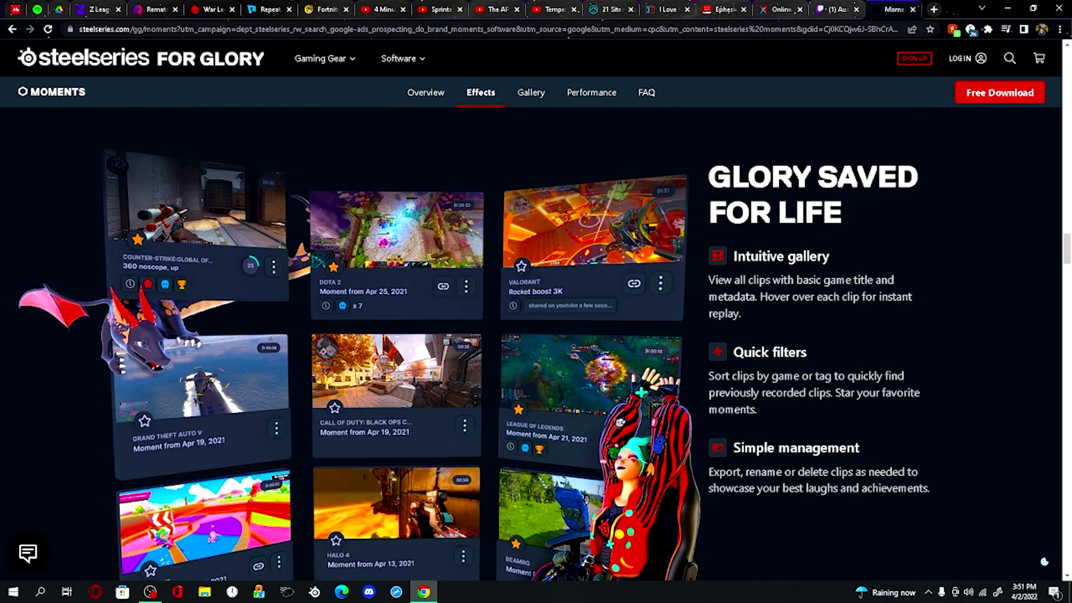
pyautogui.scroll(-3, 639, 304)
pyautogui.scroll(-5, 639, 303)
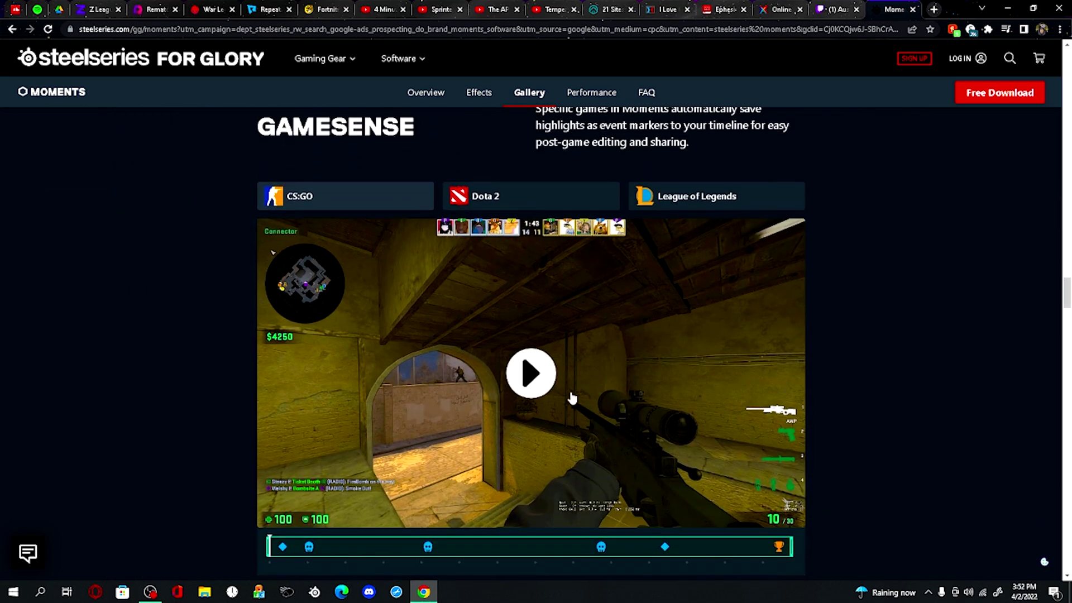
pyautogui.scroll(1, 450, 341)
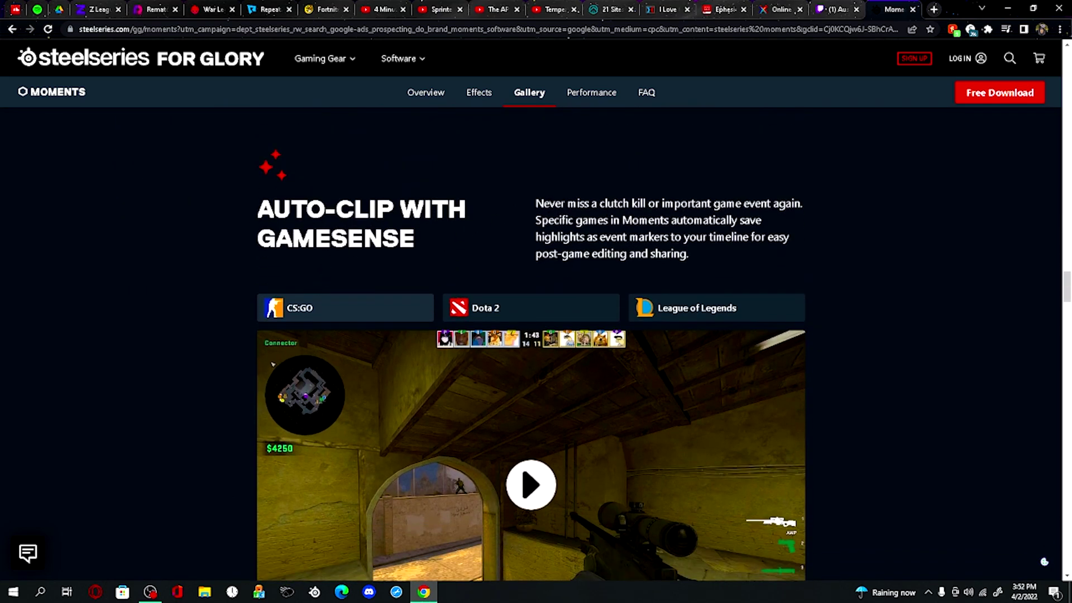
pyautogui.scroll(-2, 598, 435)
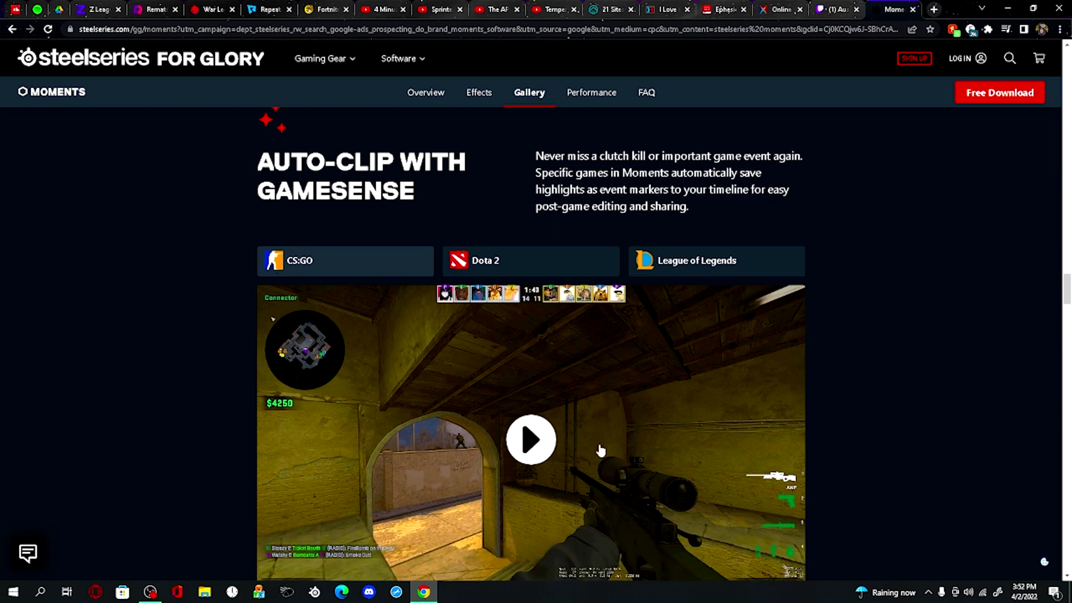
pyautogui.click(526, 434)
pyautogui.scroll(-1, 525, 434)
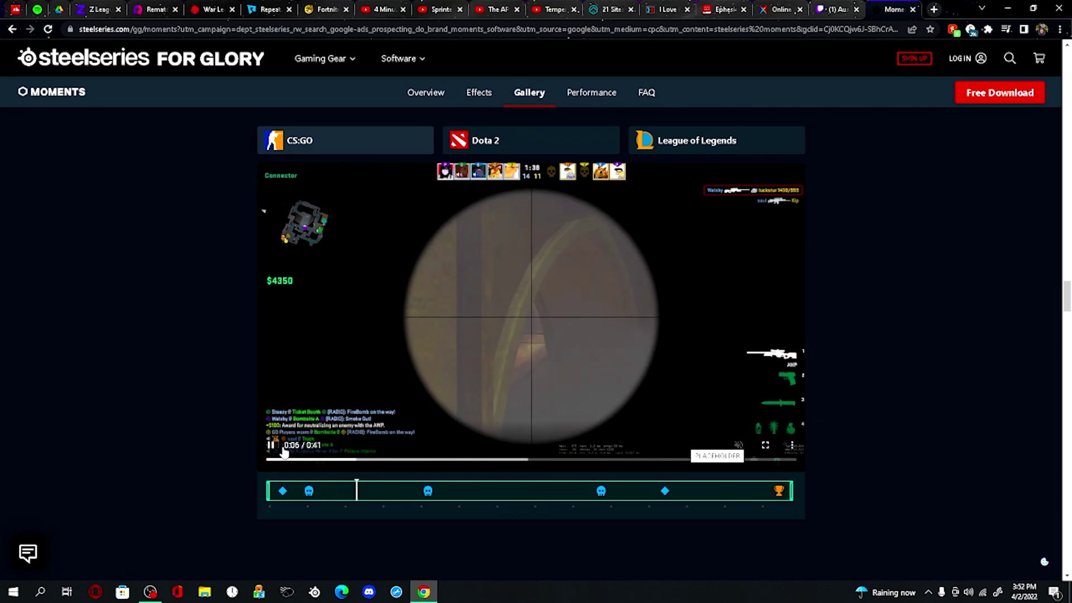
pyautogui.scroll(-2, 511, 377)
pyautogui.scroll(-3, 532, 408)
pyautogui.scroll(-2, 532, 408)
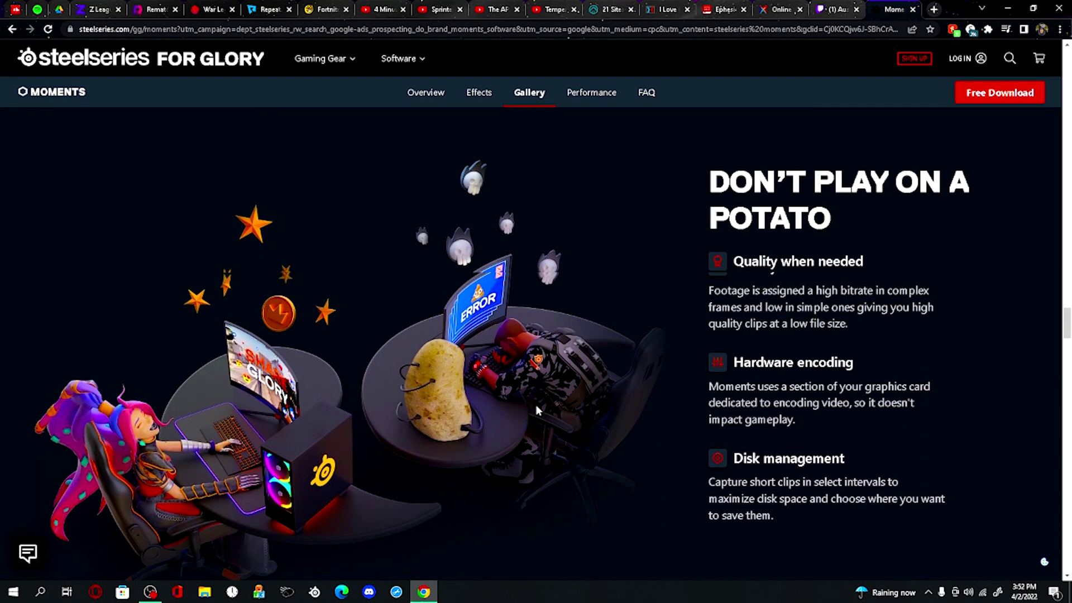
pyautogui.scroll(2, 546, 398)
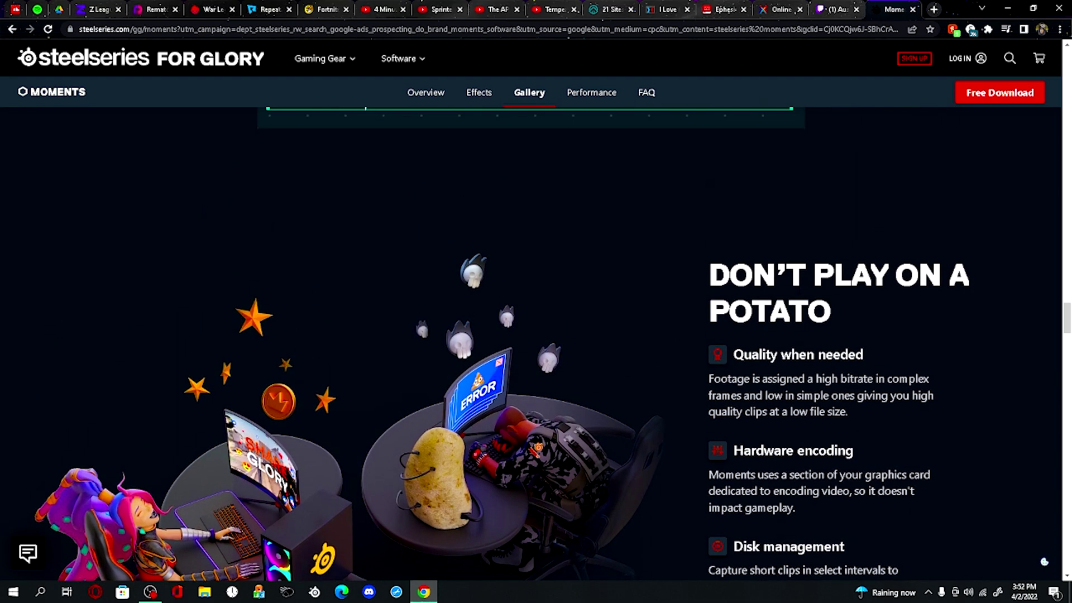
pyautogui.scroll(-1, 860, 305)
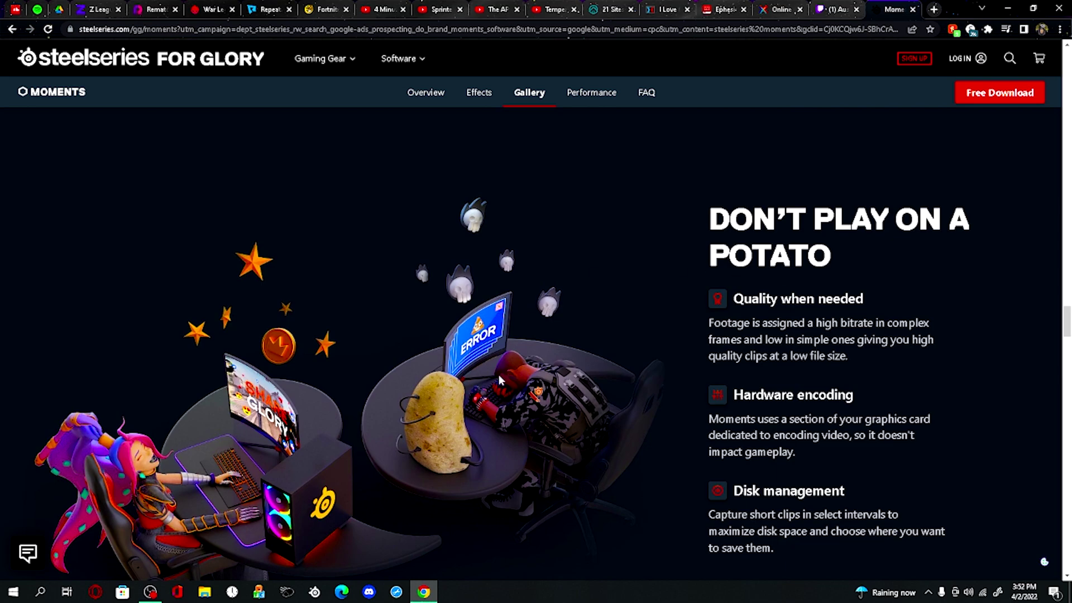
pyautogui.scroll(-2, 498, 380)
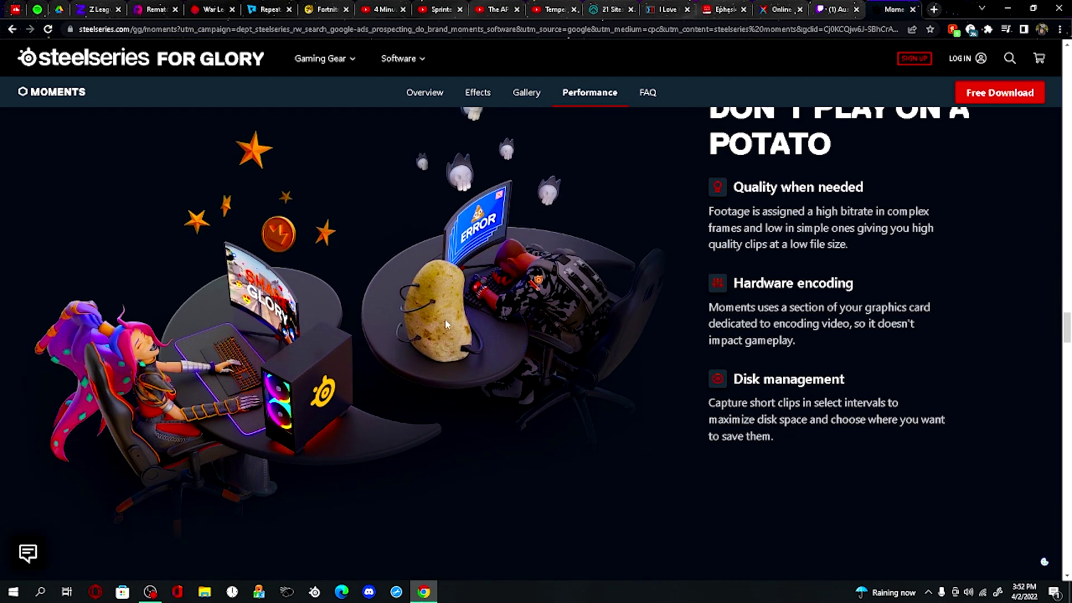
pyautogui.scroll(1, 455, 301)
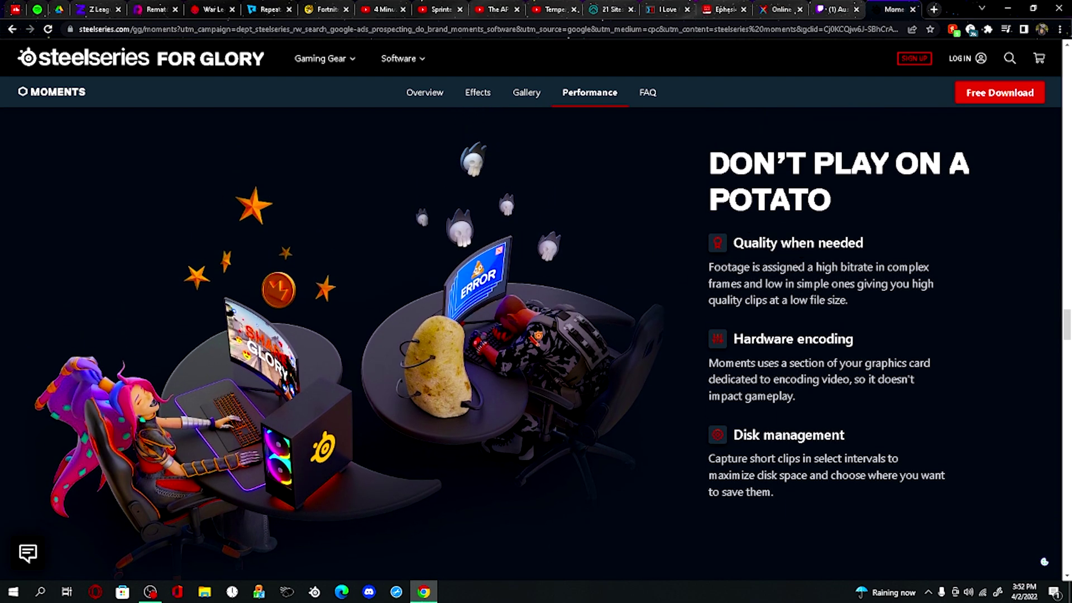
pyautogui.scroll(-1, 444, 269)
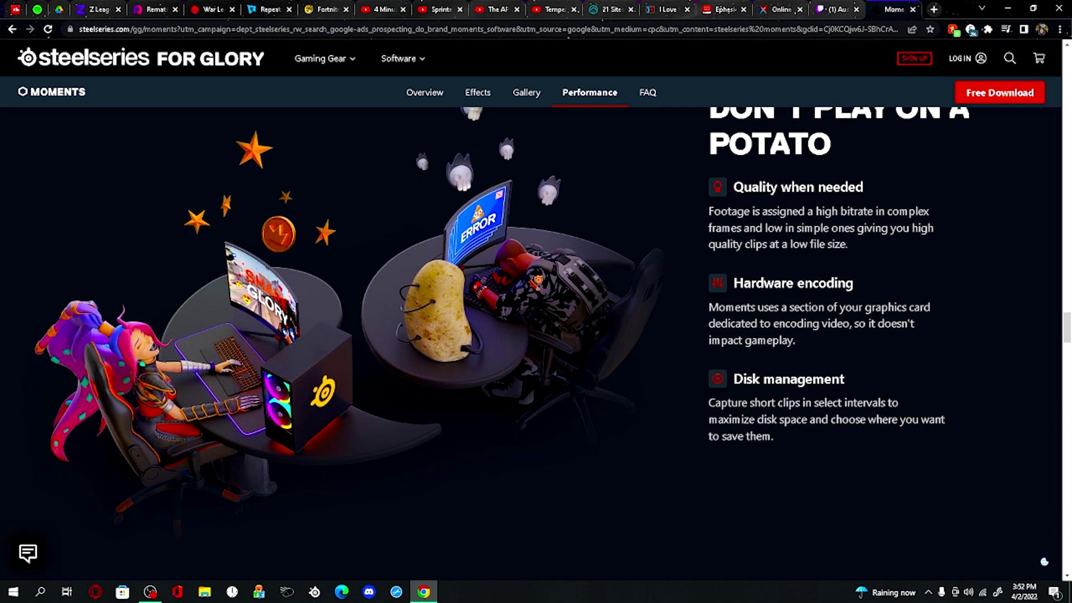
pyautogui.scroll(-5, 444, 268)
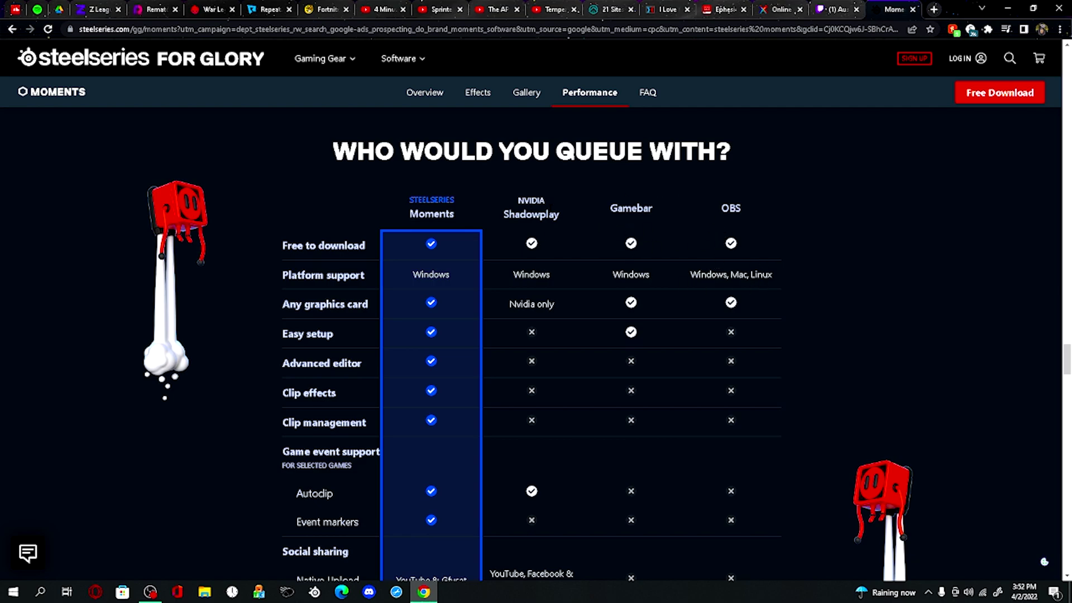
pyautogui.scroll(-1, 586, 251)
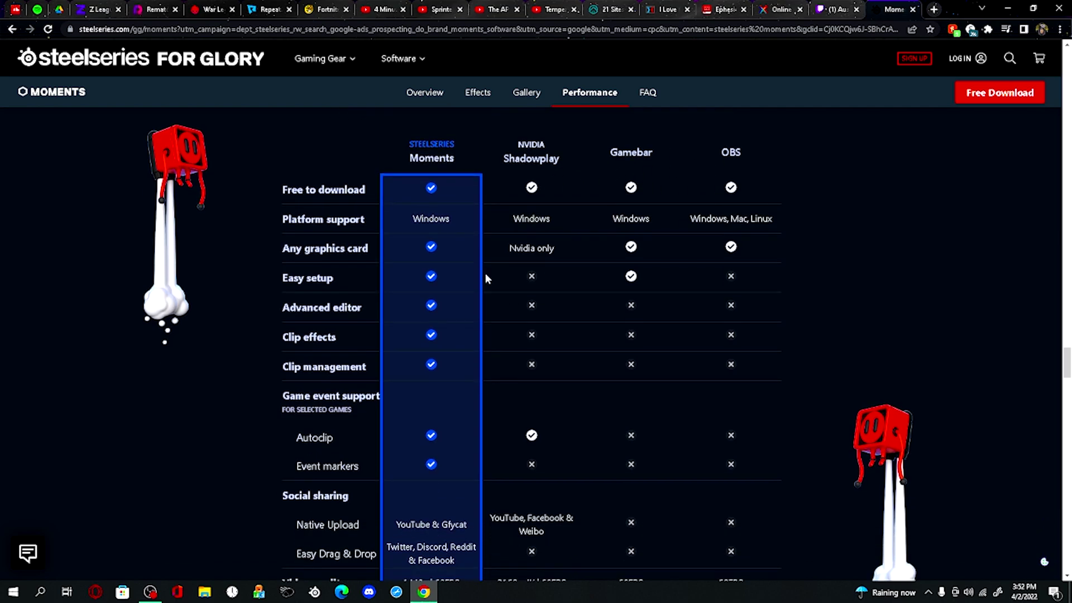
pyautogui.scroll(-1, 484, 273)
pyautogui.scroll(-1, 438, 249)
pyautogui.scroll(-1, 445, 266)
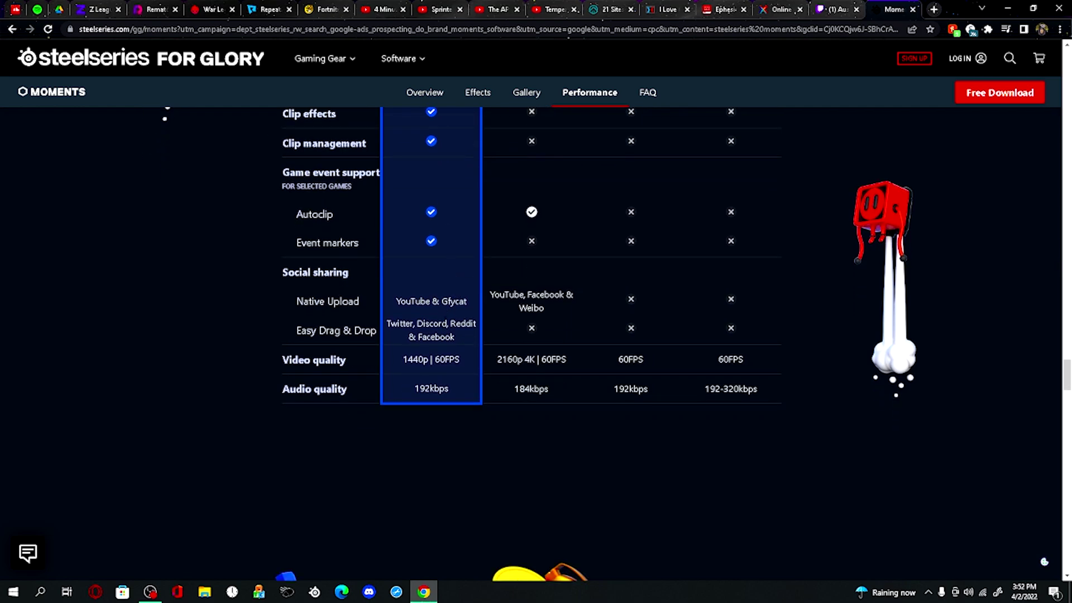
pyautogui.scroll(-1, 451, 364)
pyautogui.scroll(-2, 461, 369)
pyautogui.scroll(-3, 463, 361)
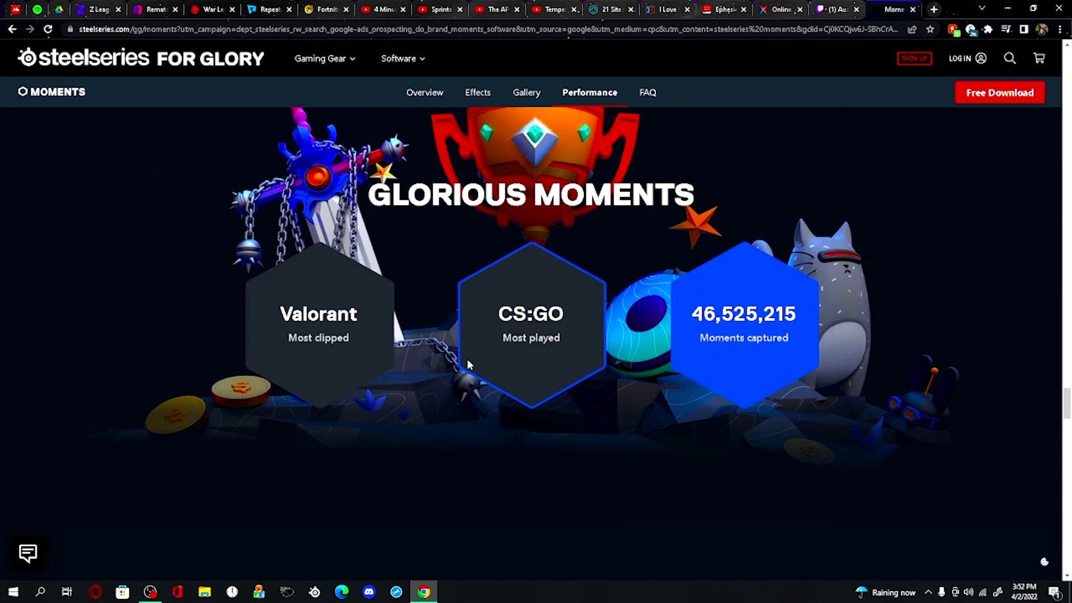
pyautogui.scroll(-2, 671, 447)
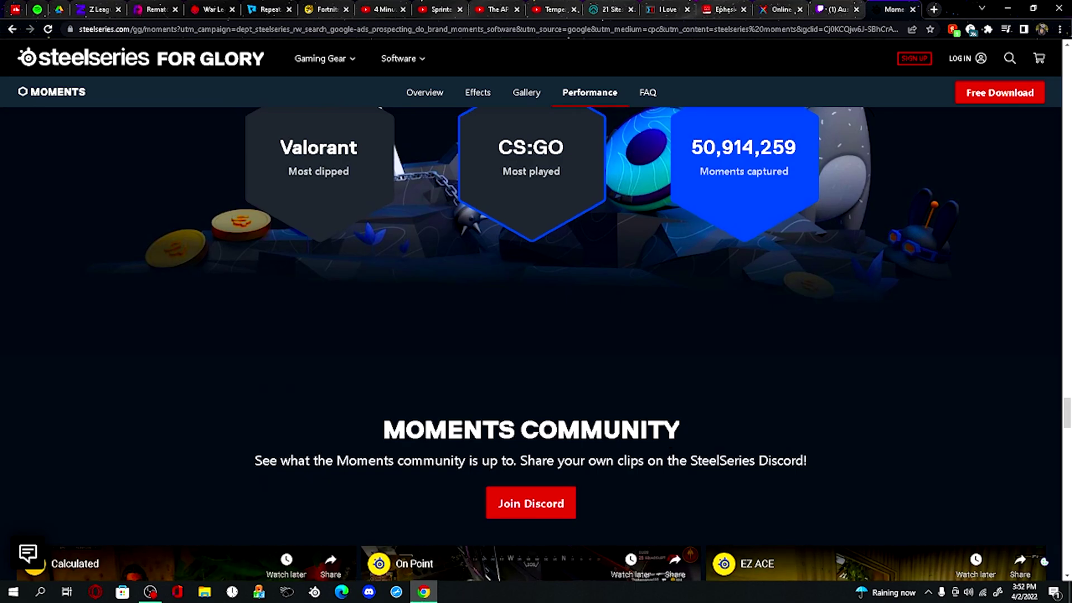
pyautogui.scroll(5, 670, 454)
pyautogui.scroll(5, 707, 499)
pyautogui.scroll(5, 746, 485)
pyautogui.scroll(5, 748, 490)
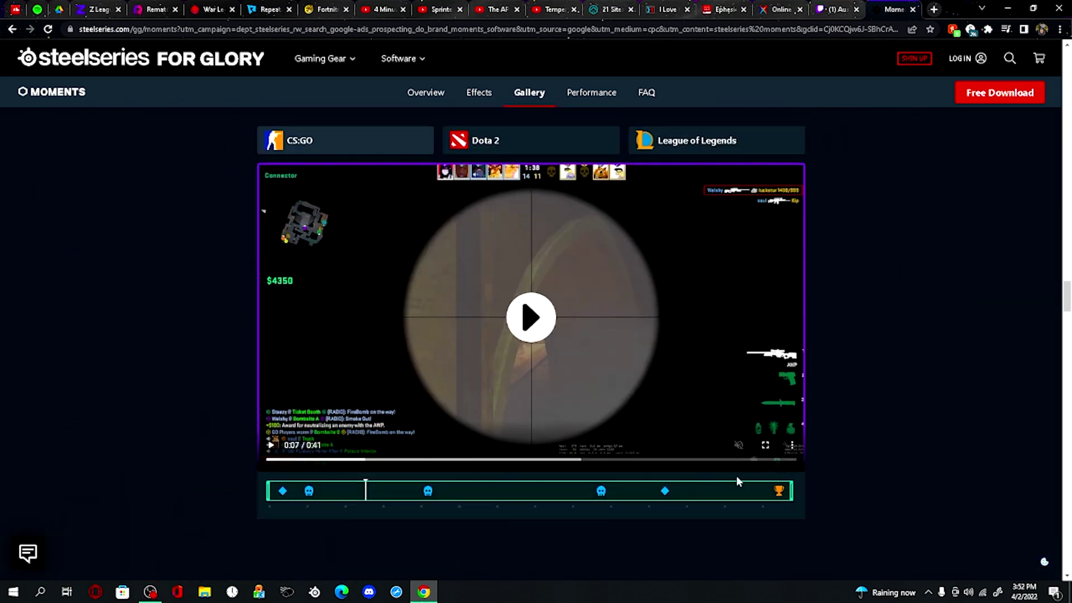
pyautogui.scroll(5, 736, 476)
pyautogui.scroll(5, 715, 451)
pyautogui.scroll(3, 778, 458)
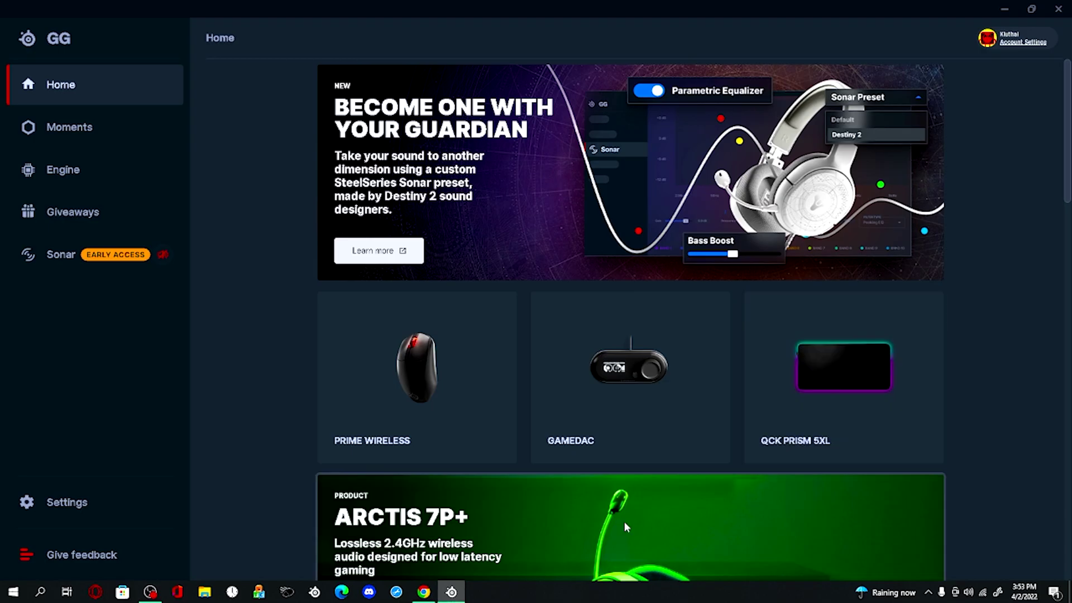
# Return to the Moments website and start the Free Download, then cancel it
pyautogui.click(457, 596)
pyautogui.scroll(-5, 588, 363)
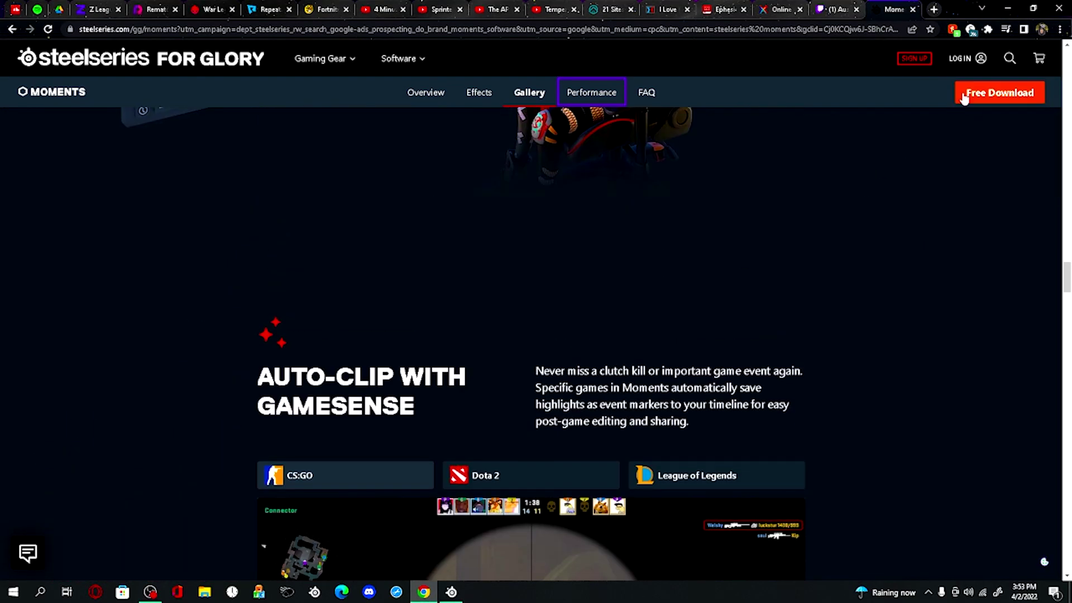
pyautogui.click(1004, 99)
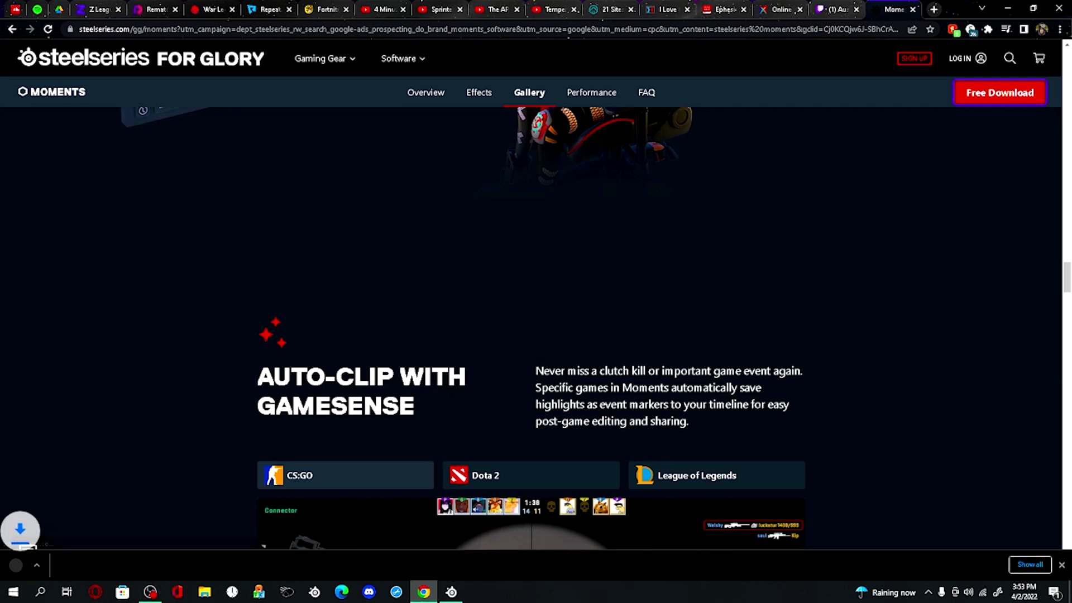
pyautogui.click(119, 565)
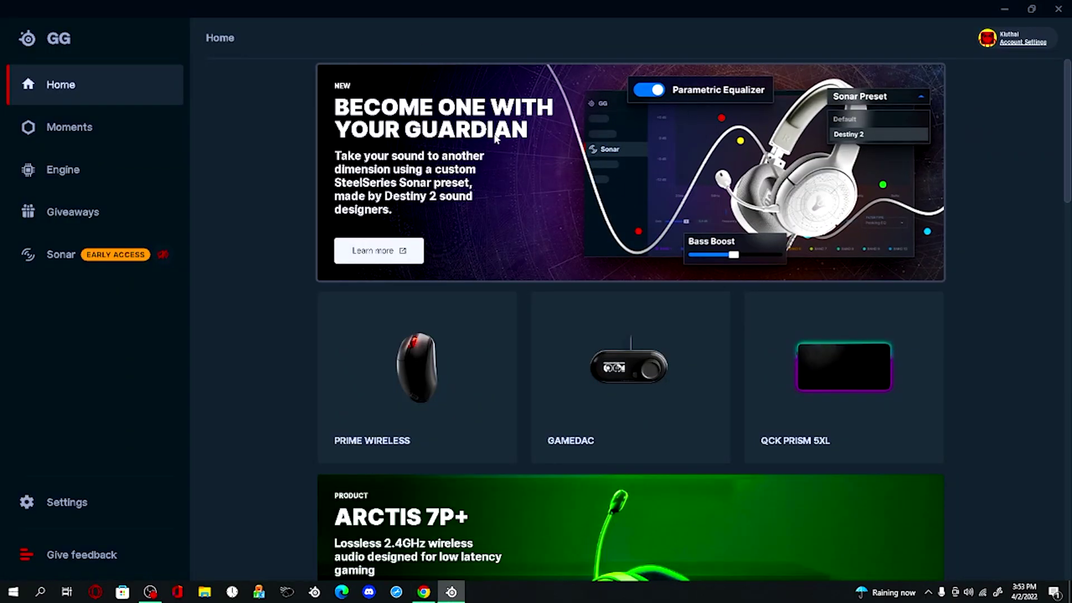
pyautogui.scroll(-3, 443, 186)
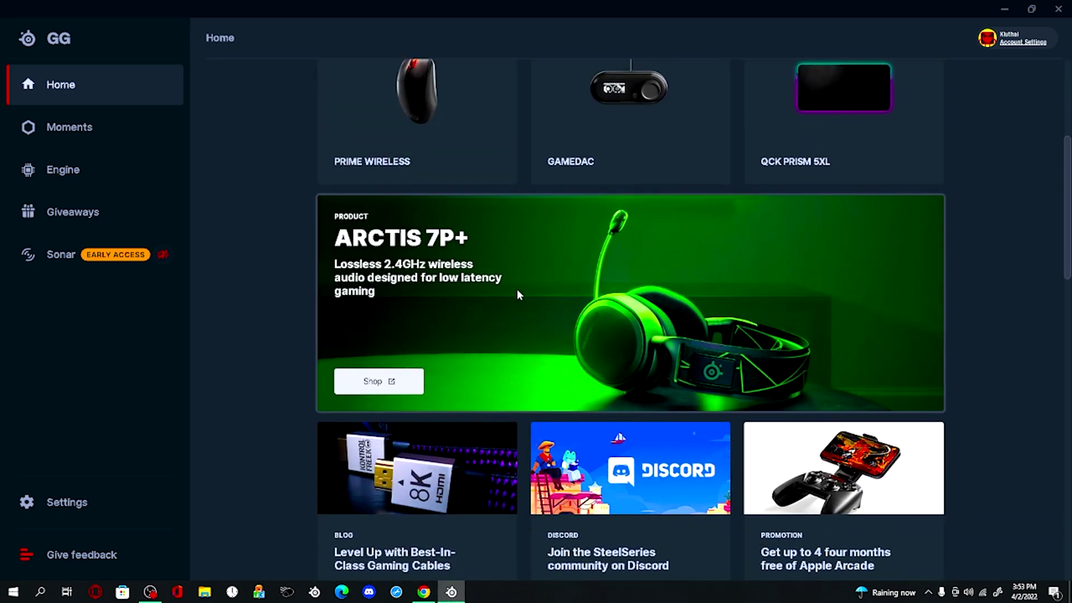
pyautogui.scroll(-1, 518, 290)
pyautogui.scroll(-2, 494, 229)
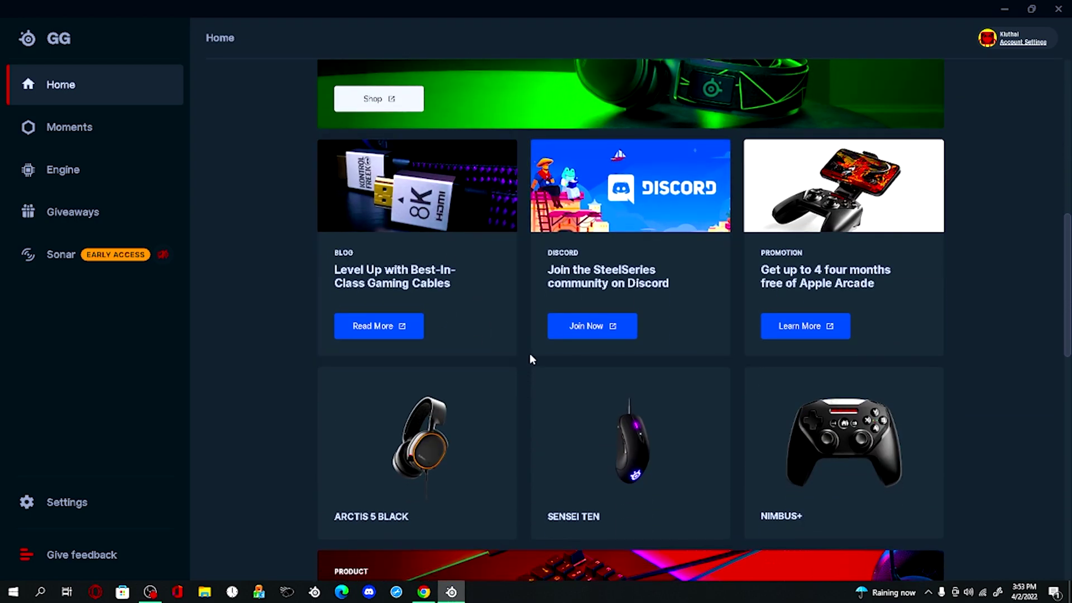
pyautogui.scroll(-4, 529, 353)
pyautogui.scroll(-3, 569, 260)
pyautogui.scroll(-3, 570, 358)
pyautogui.scroll(5, 562, 359)
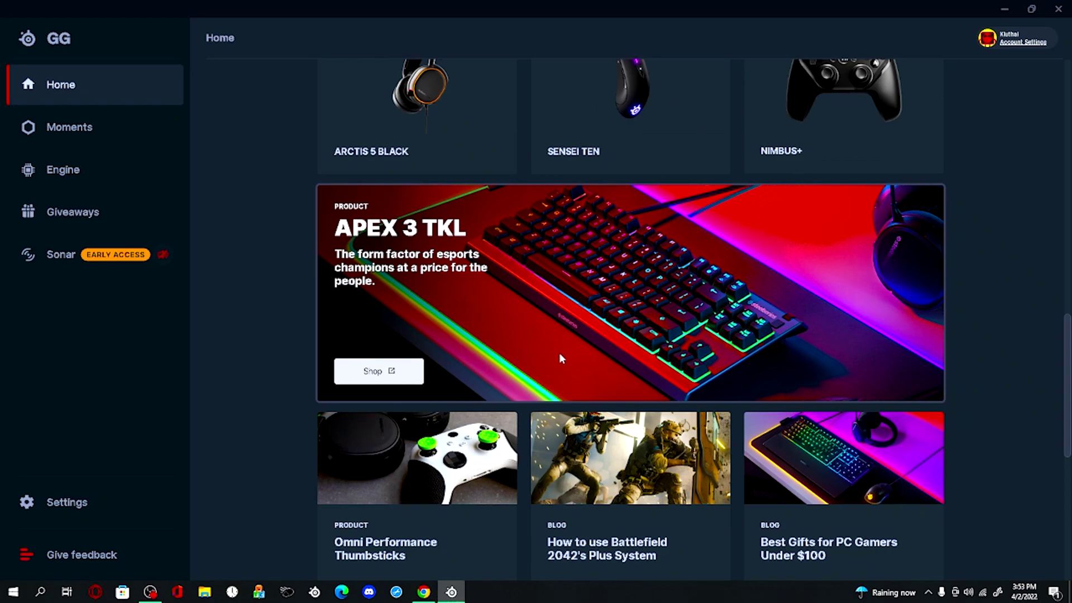
pyautogui.scroll(7, 562, 359)
pyautogui.scroll(5, 233, 194)
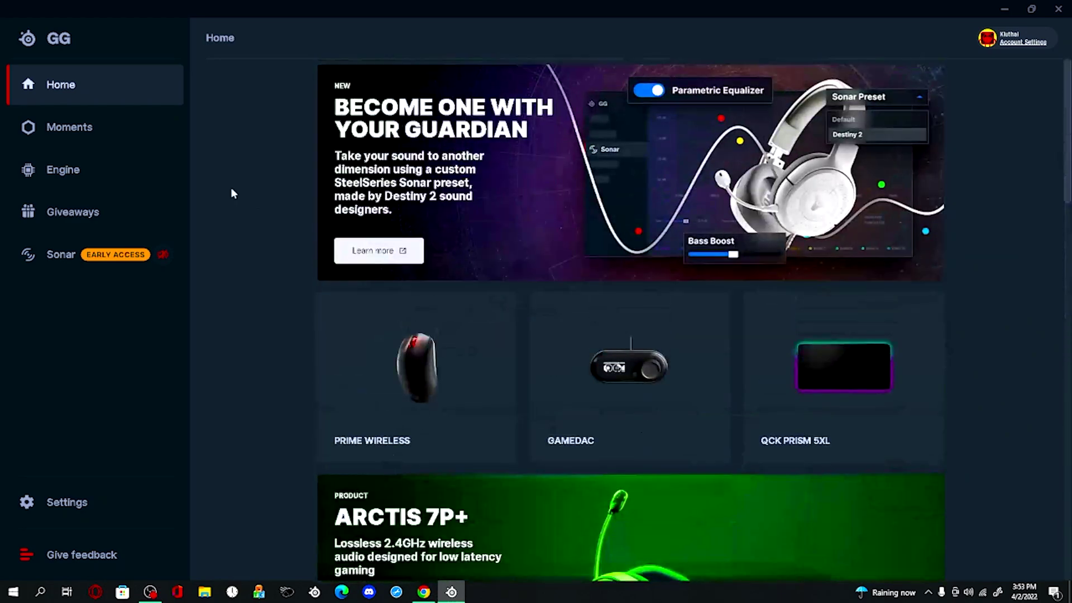
# Look over the Moments clip gallery, then switch to the Engine customisation page
pyautogui.click(139, 134)
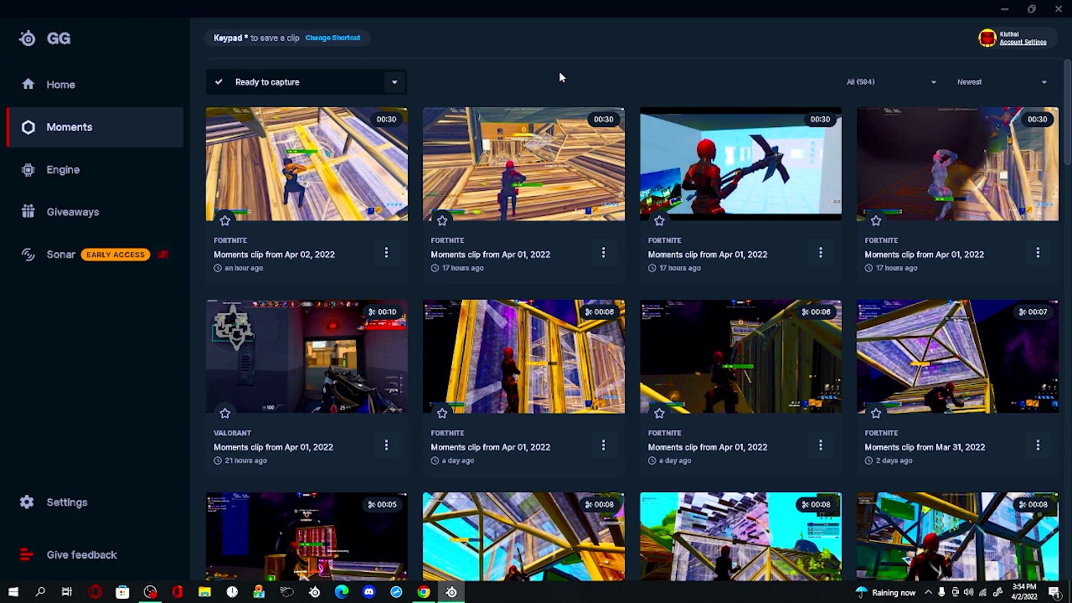
pyautogui.click(127, 170)
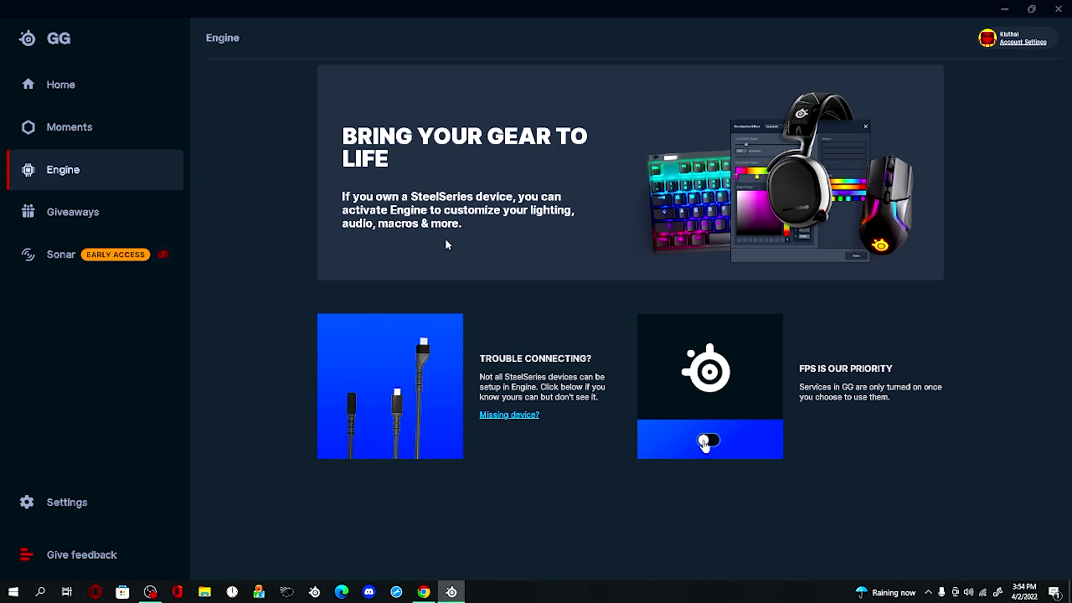
# Check the Giveaways page, then go to the Sonar audio mixer
pyautogui.click(57, 222)
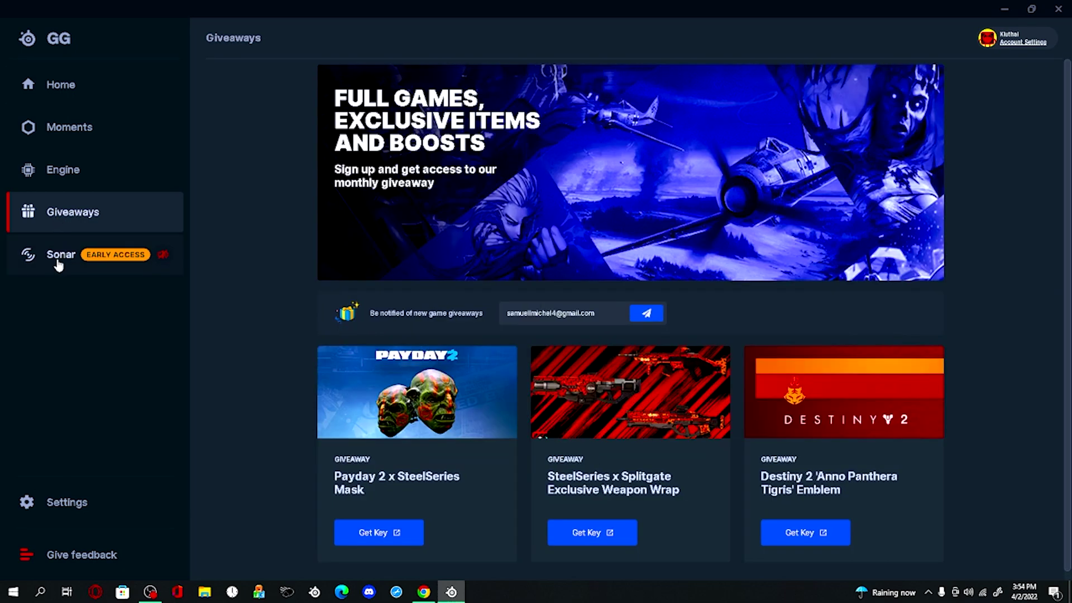
pyautogui.click(59, 248)
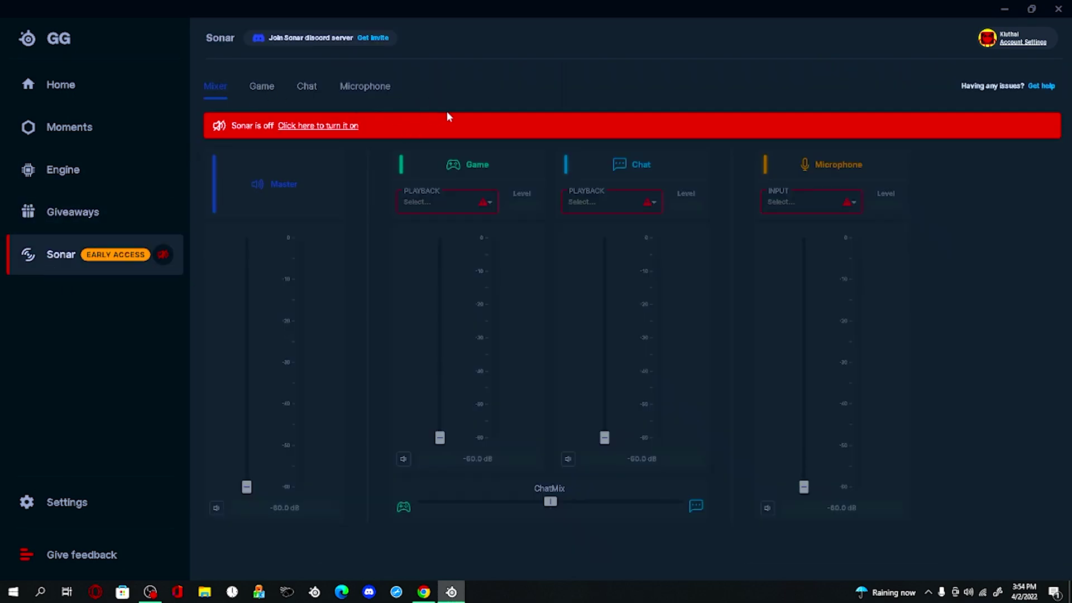
# Open Settings and review the Language, Linked Accounts, My Account and Notifications pages
pyautogui.click(67, 502)
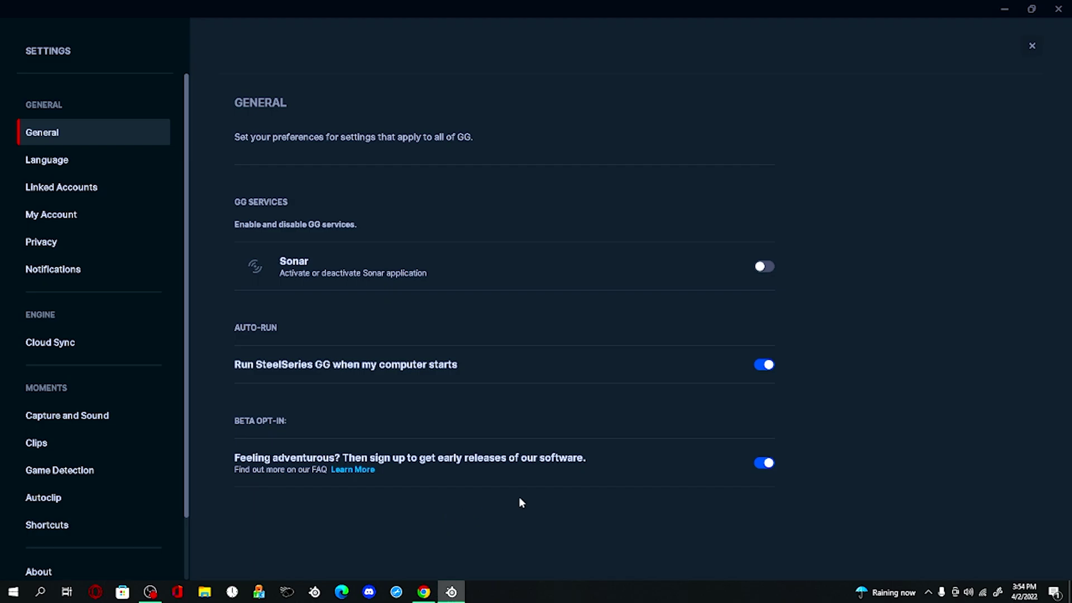
pyautogui.click(79, 174)
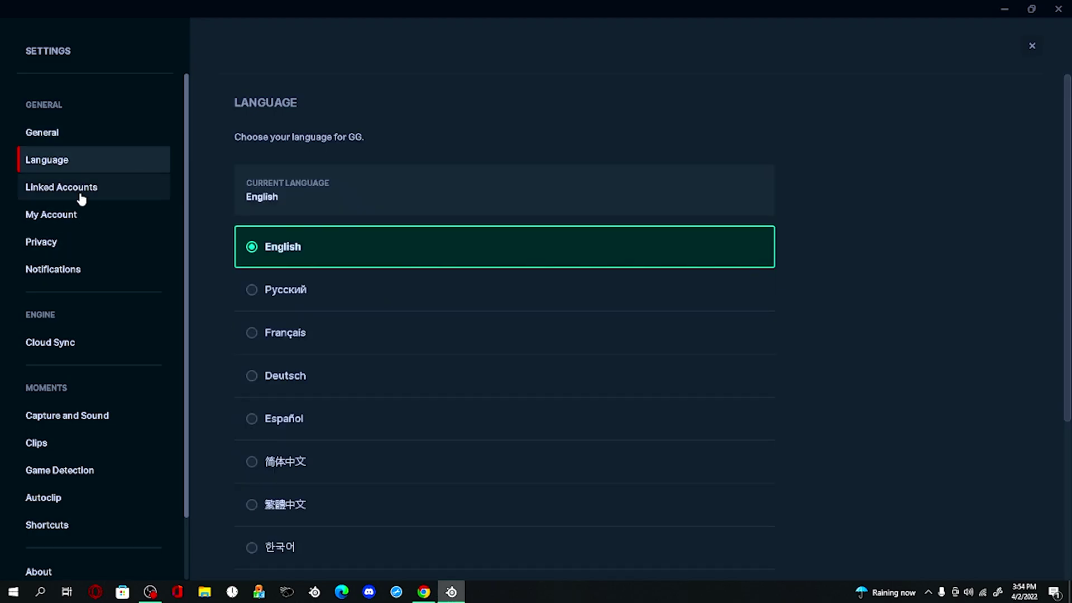
pyautogui.click(80, 197)
pyautogui.click(84, 220)
pyautogui.click(86, 189)
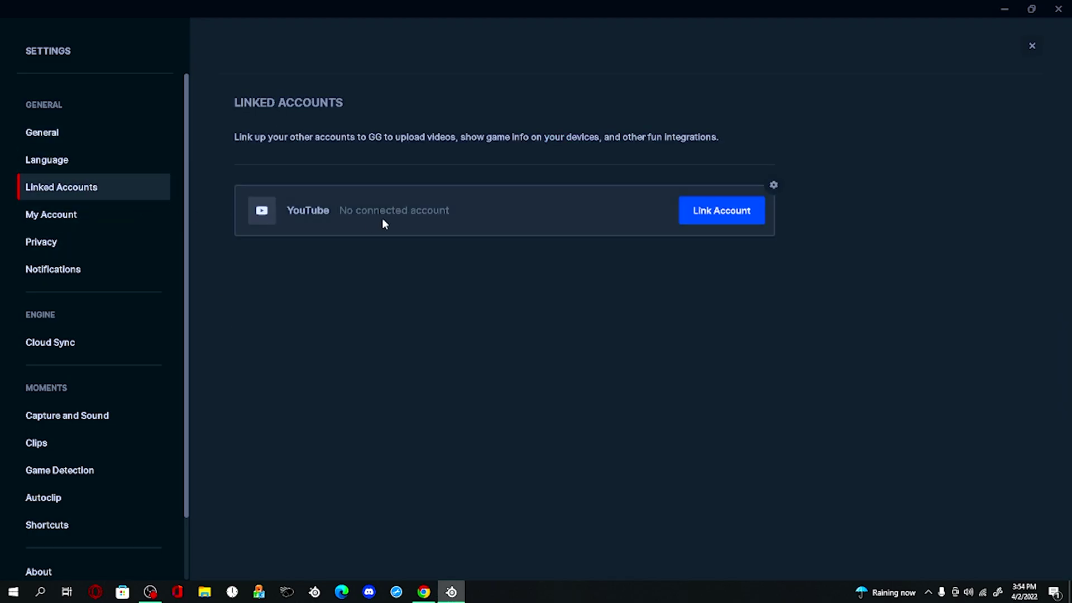
pyautogui.scroll(-1, 51, 214)
pyautogui.click(53, 198)
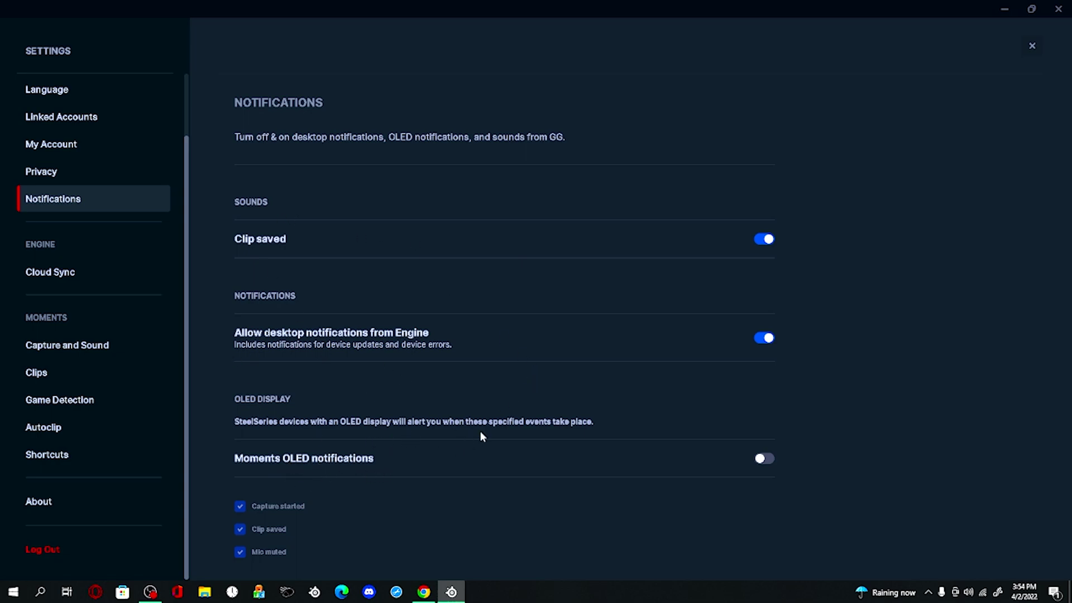
# View the Cloud Sync settings, then bring up the Moments Capture and Sound settings
pyautogui.click(96, 274)
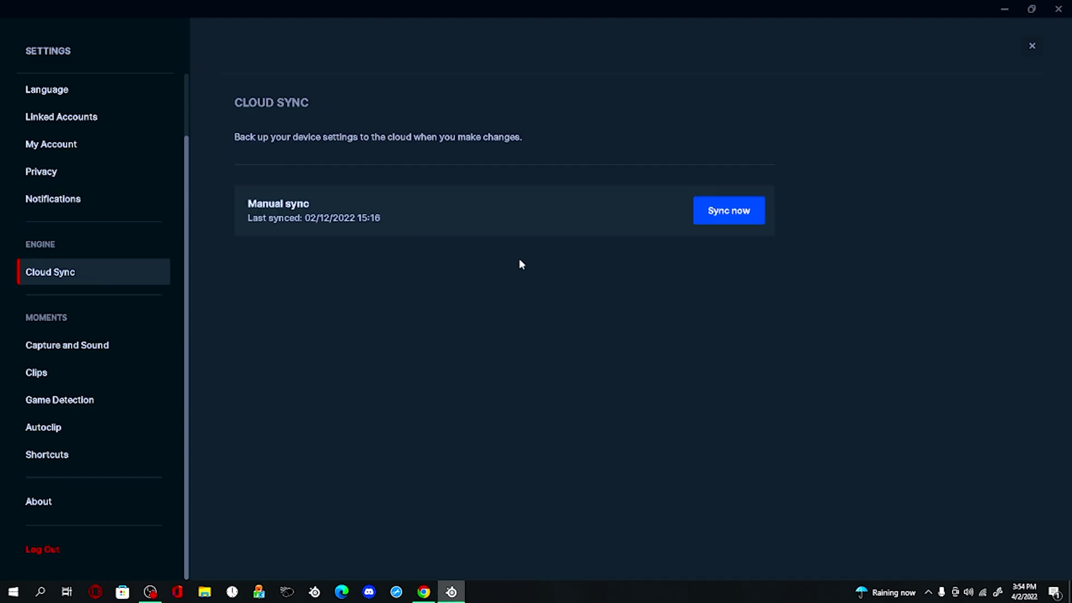
pyautogui.click(100, 344)
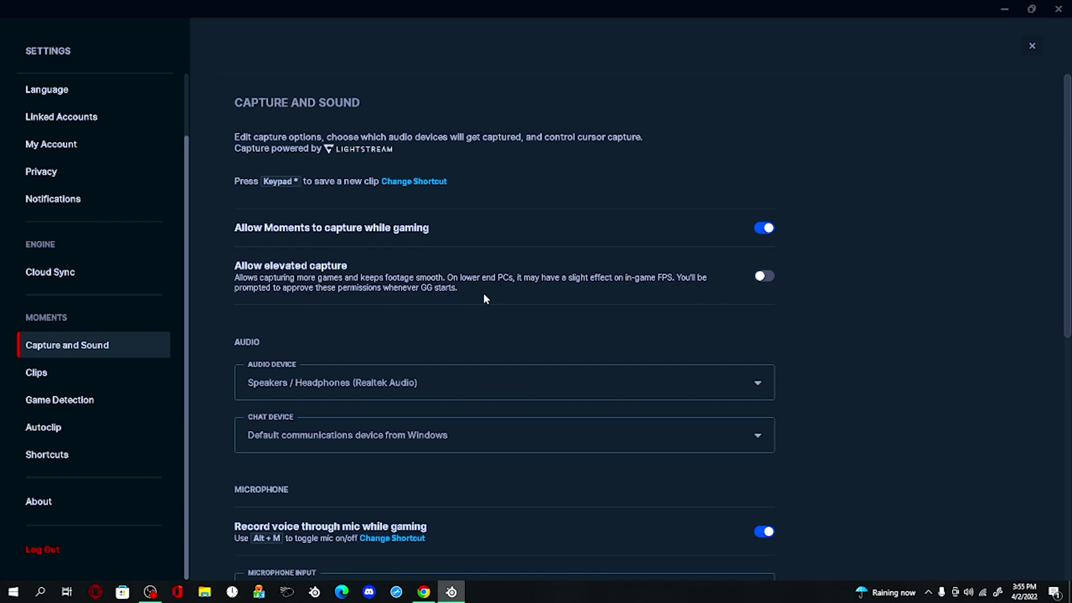
pyautogui.scroll(-1, 443, 306)
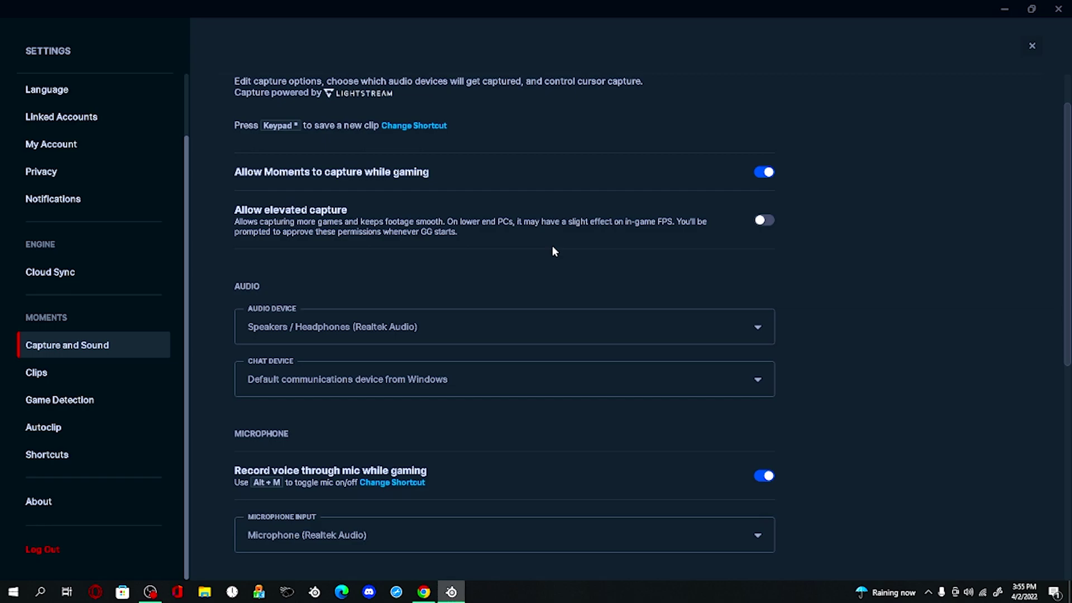
pyautogui.scroll(-1, 599, 285)
pyautogui.scroll(-4, 503, 402)
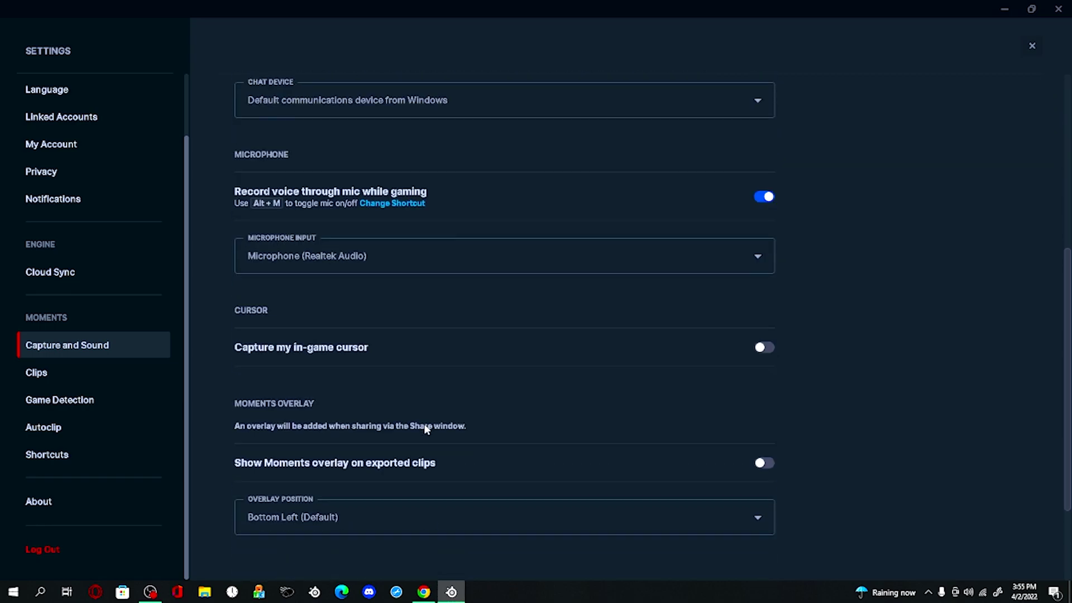
pyautogui.scroll(1, 452, 387)
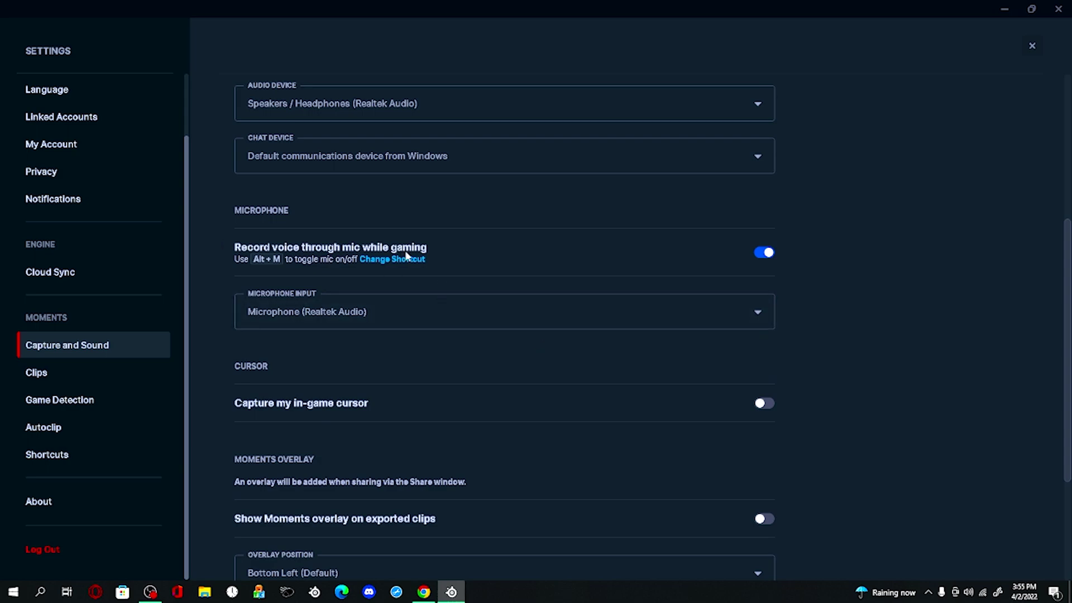
pyautogui.scroll(-1, 412, 374)
pyautogui.scroll(-1, 407, 352)
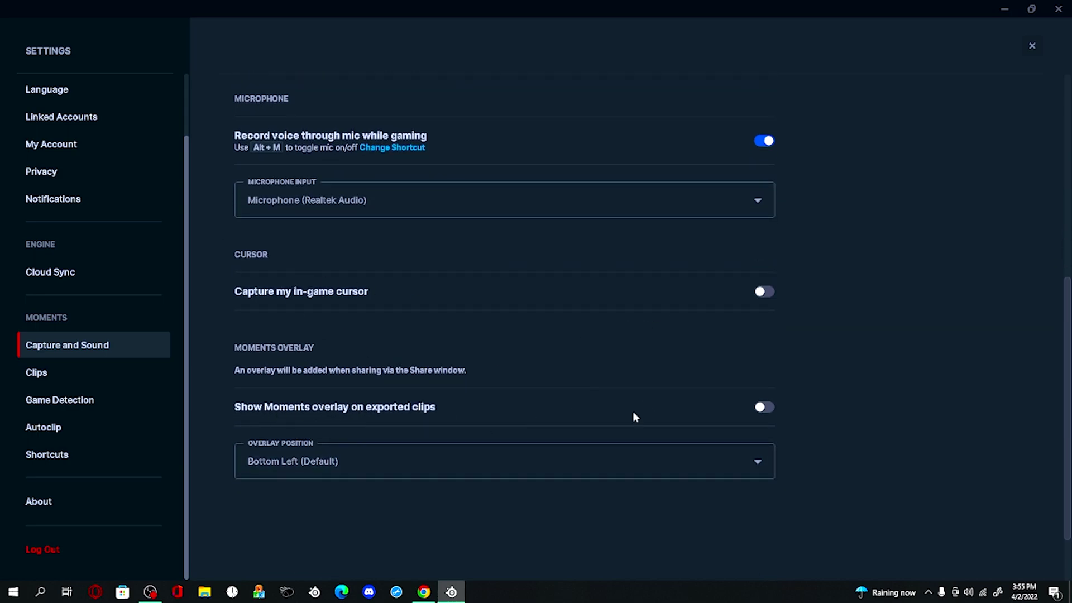
# Review the Clips settings, keeping 720p resolution, then bring up Game Detection
pyautogui.click(105, 381)
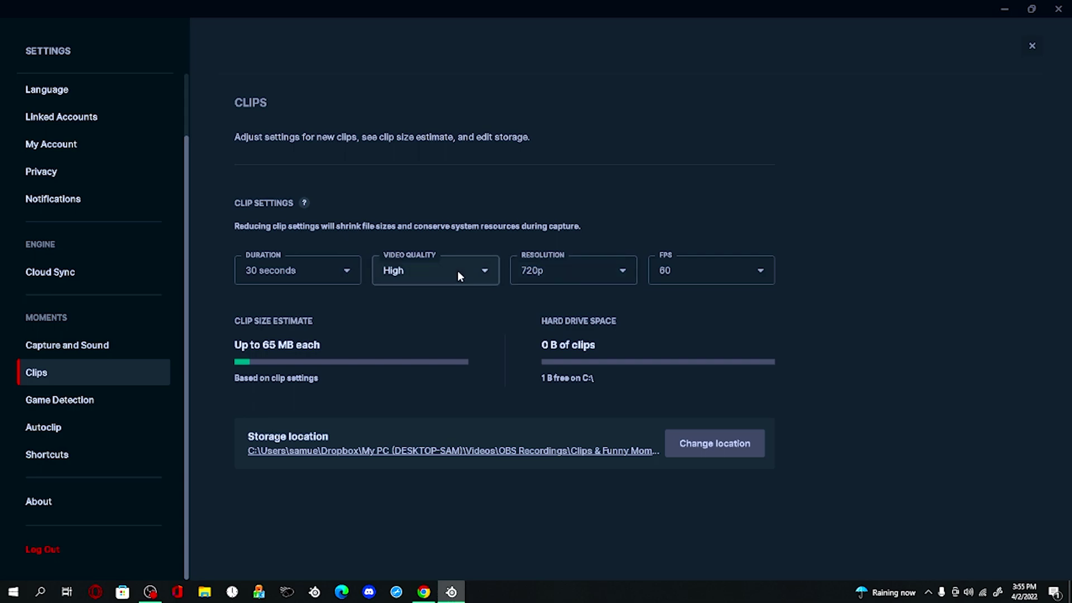
pyautogui.click(567, 270)
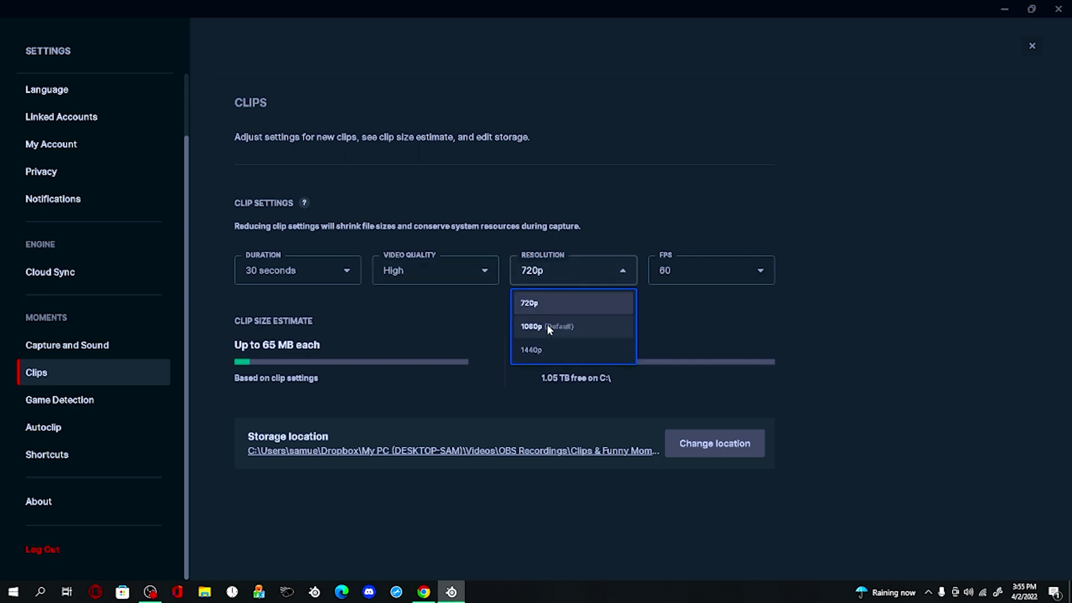
pyautogui.click(554, 275)
pyautogui.click(125, 392)
pyautogui.scroll(-1, 427, 251)
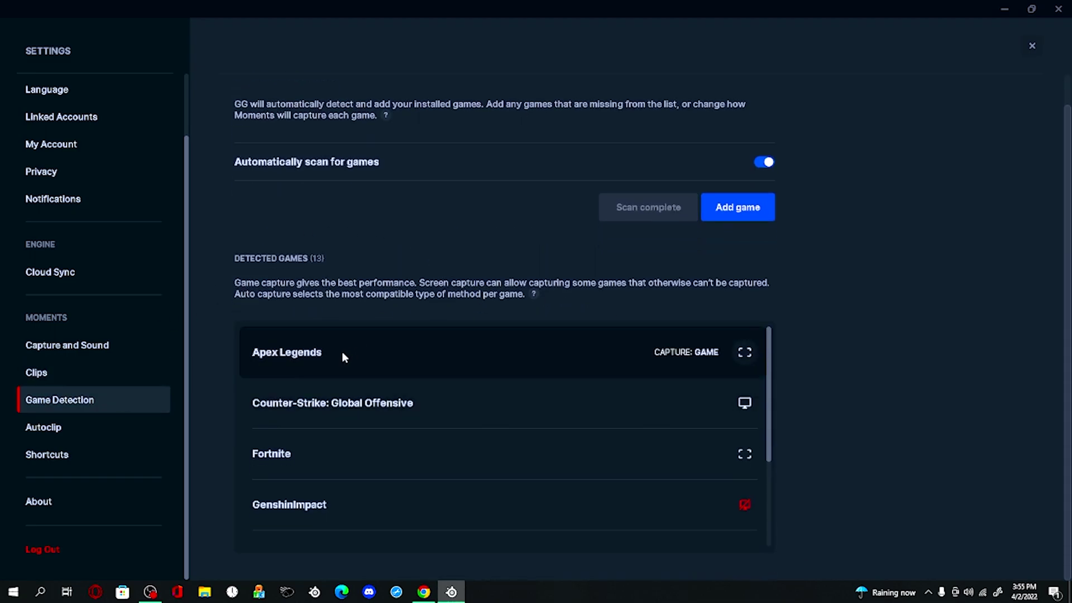
pyautogui.scroll(-3, 403, 377)
pyautogui.scroll(3, 520, 477)
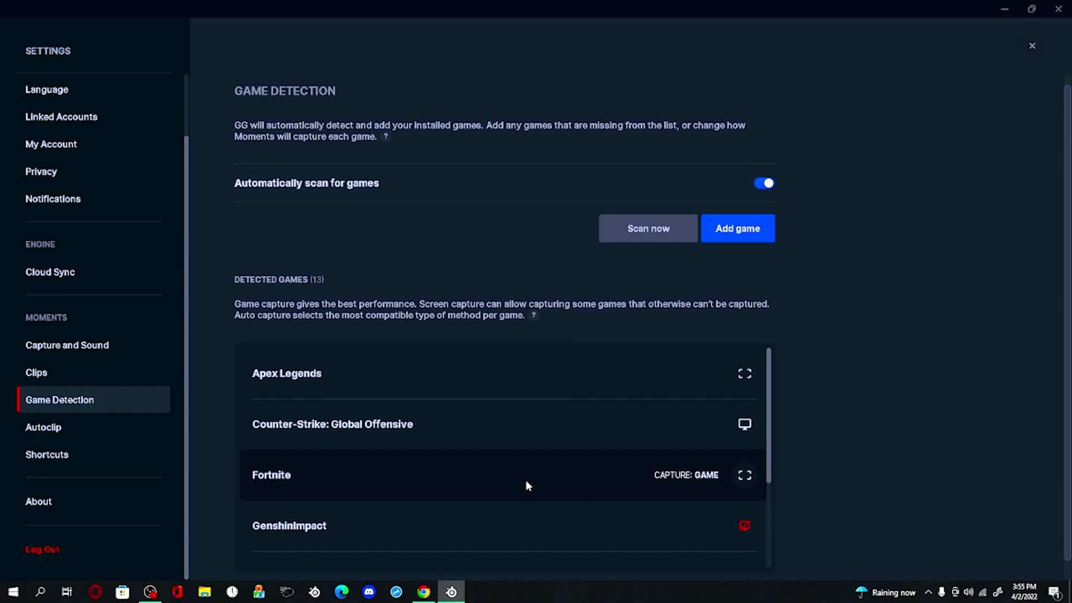
pyautogui.scroll(-3, 536, 419)
pyautogui.scroll(-1, 546, 423)
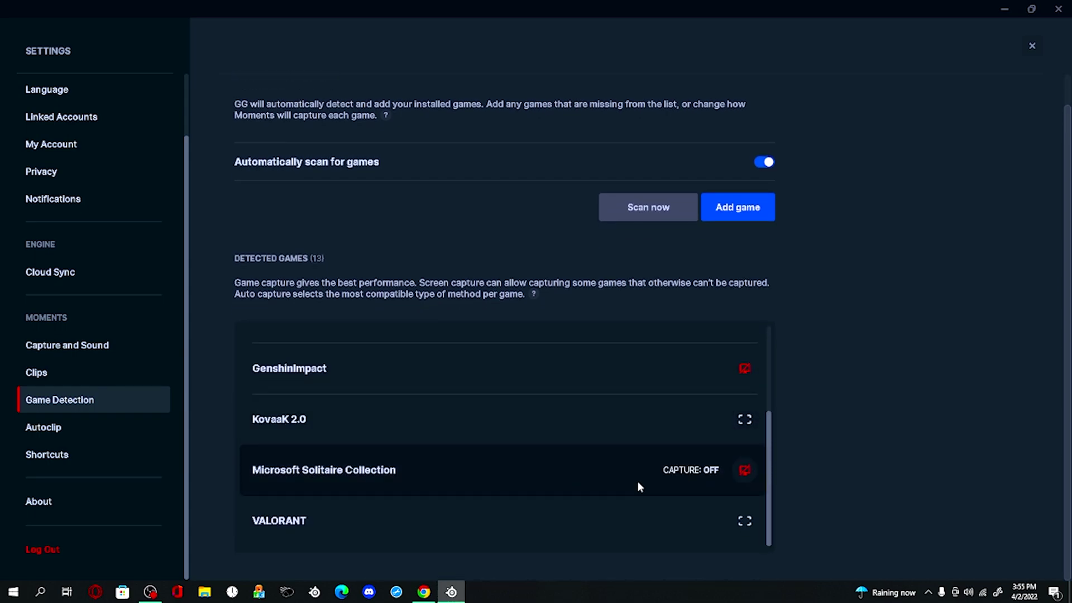
pyautogui.scroll(1, 670, 453)
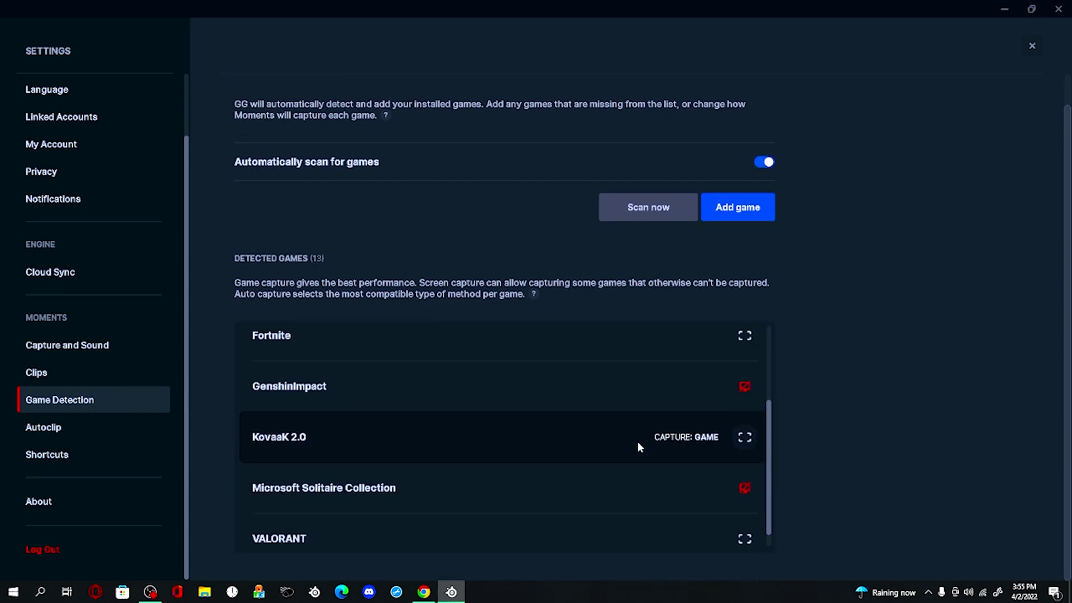
pyautogui.scroll(2, 494, 398)
pyautogui.scroll(1, 686, 465)
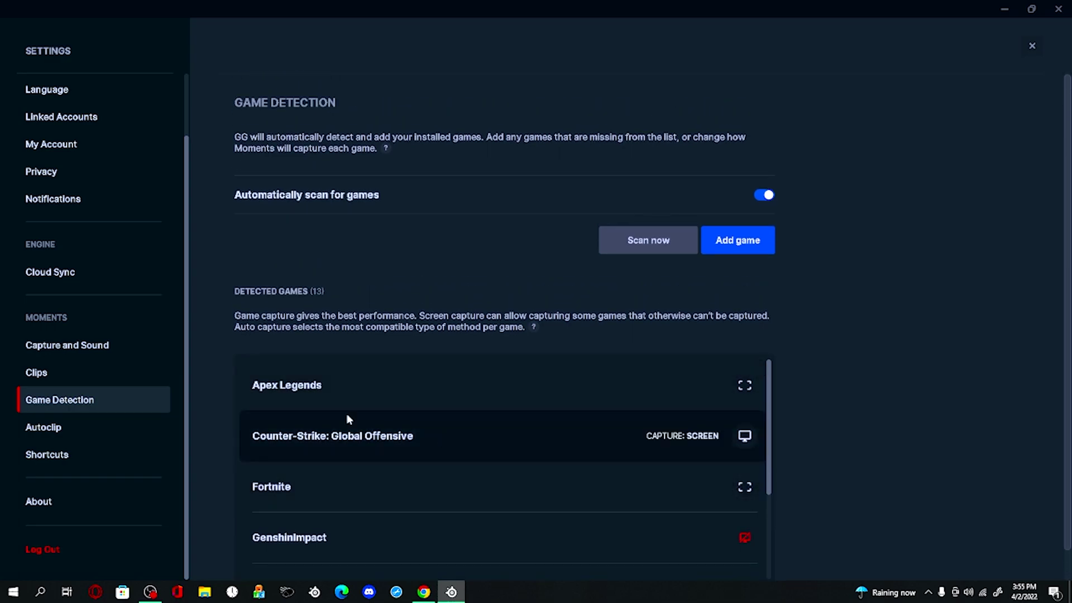
# Go through the Autoclip event settings, then move on to Shortcuts
pyautogui.click(134, 428)
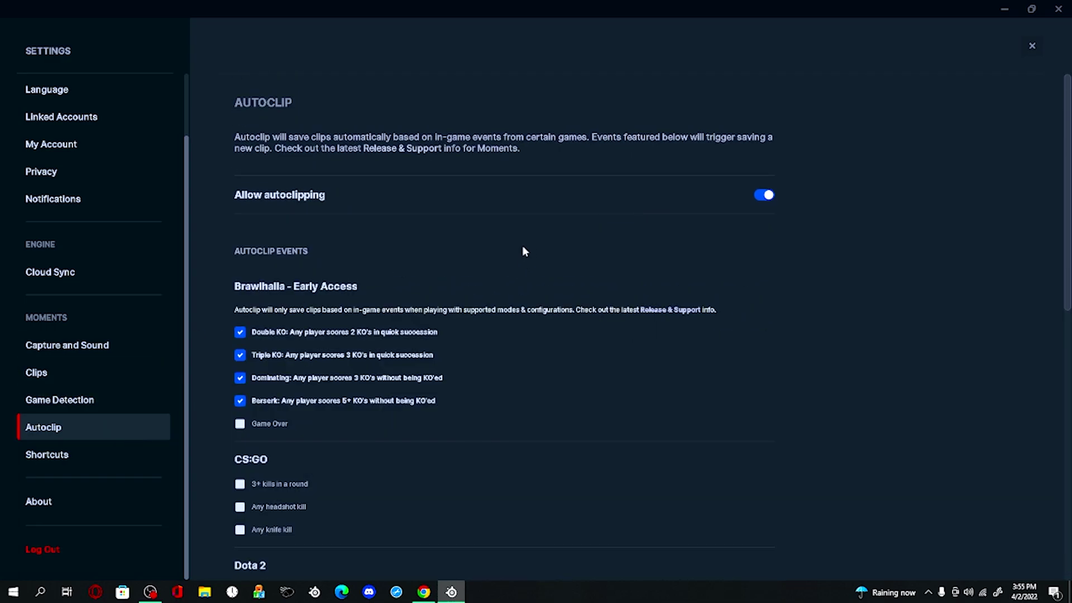
pyautogui.scroll(-1, 522, 246)
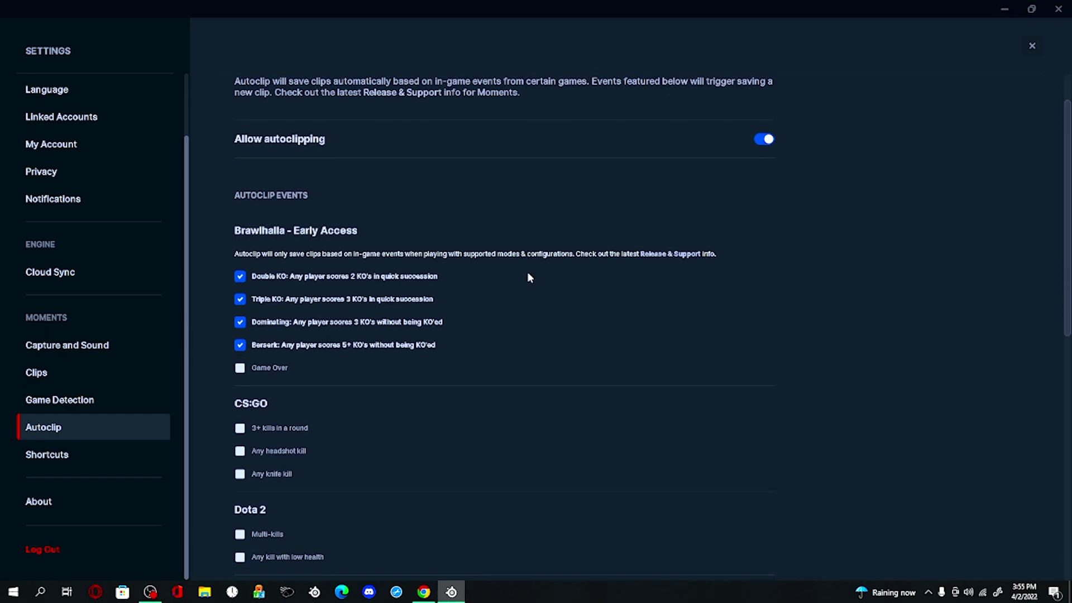
pyautogui.scroll(-2, 528, 277)
pyautogui.scroll(-2, 526, 355)
pyautogui.scroll(2, 527, 366)
pyautogui.scroll(-2, 493, 127)
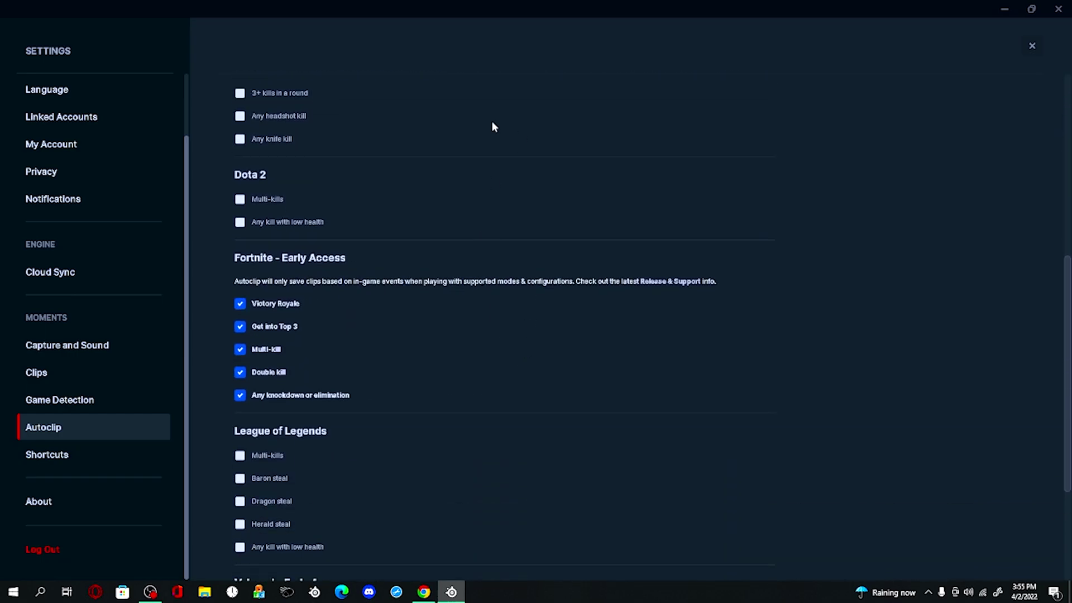
pyautogui.scroll(-1, 410, 183)
pyautogui.scroll(-2, 429, 191)
pyautogui.scroll(2, 428, 204)
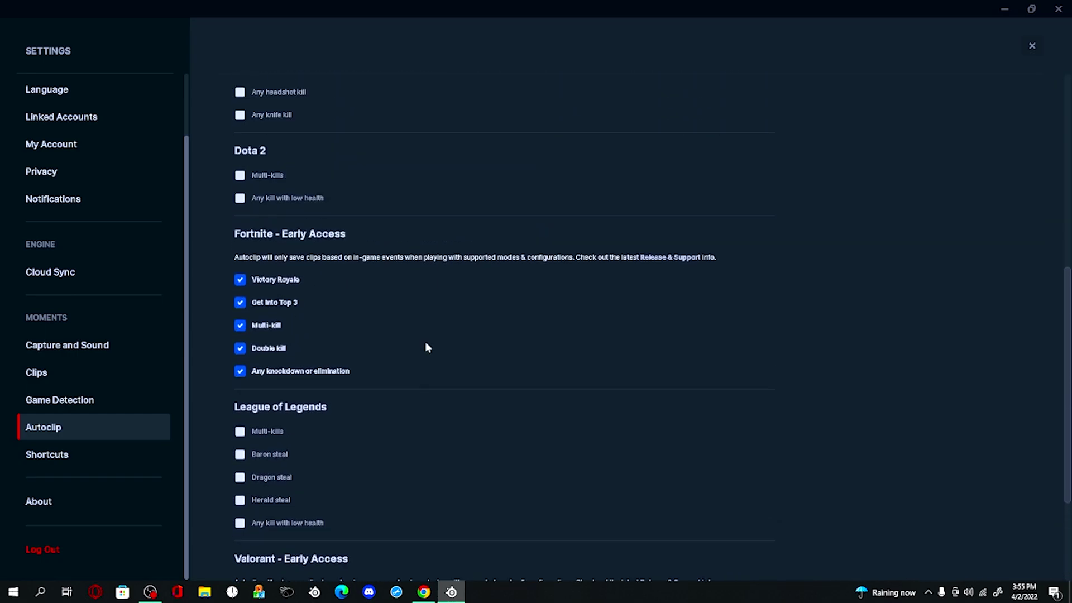
pyautogui.scroll(3, 427, 347)
pyautogui.scroll(-3, 360, 439)
pyautogui.scroll(-2, 336, 408)
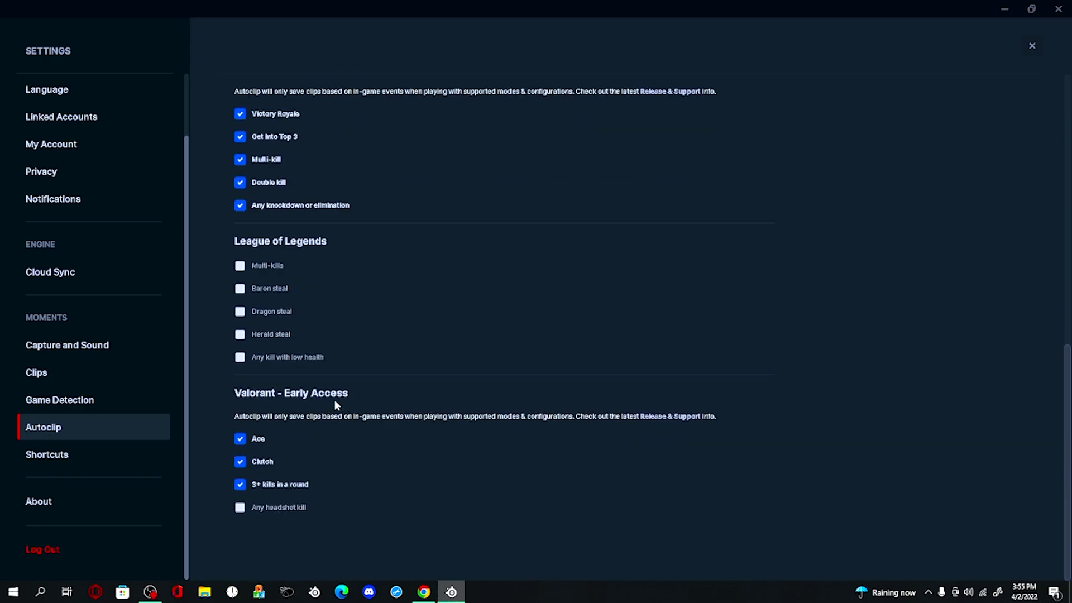
pyautogui.scroll(1, 310, 436)
pyautogui.scroll(3, 313, 453)
pyautogui.scroll(-1, 326, 394)
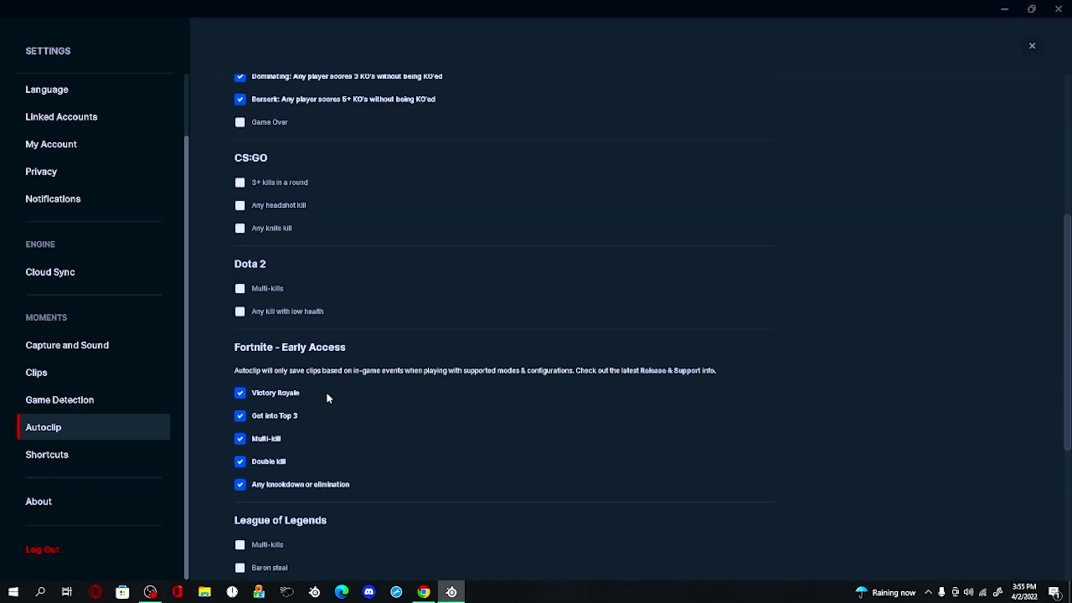
pyautogui.scroll(1, 331, 395)
pyautogui.scroll(2, 331, 394)
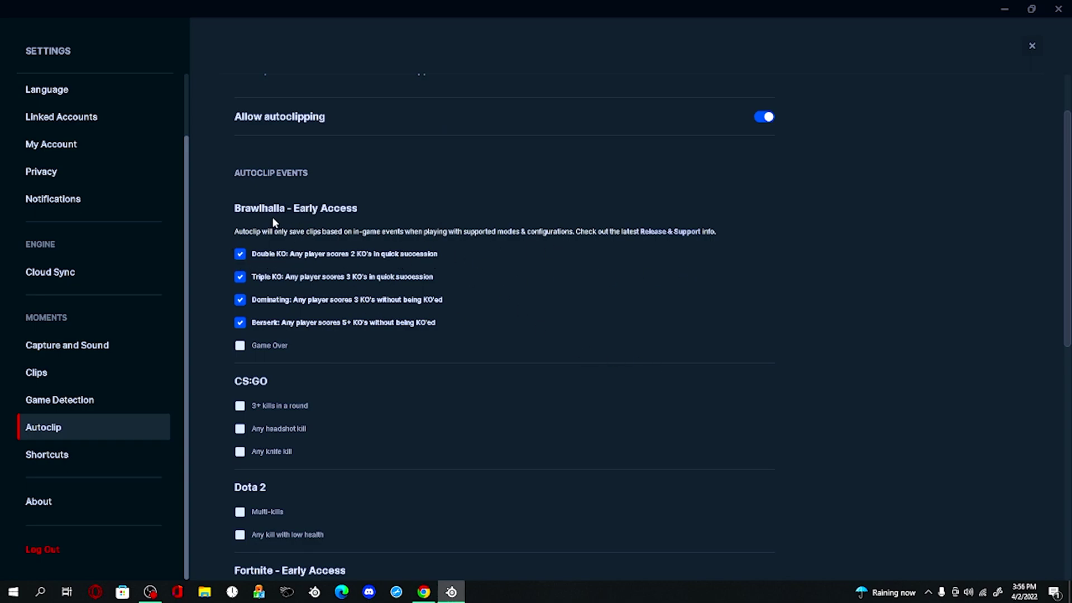
pyautogui.scroll(-2, 377, 285)
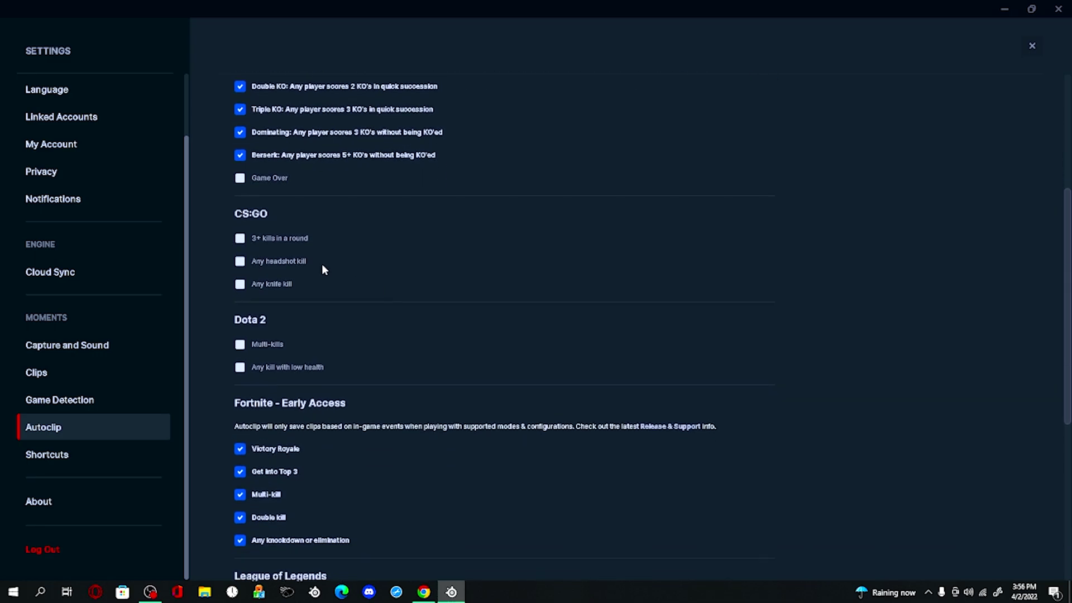
pyautogui.scroll(-2, 378, 310)
pyautogui.scroll(-3, 385, 360)
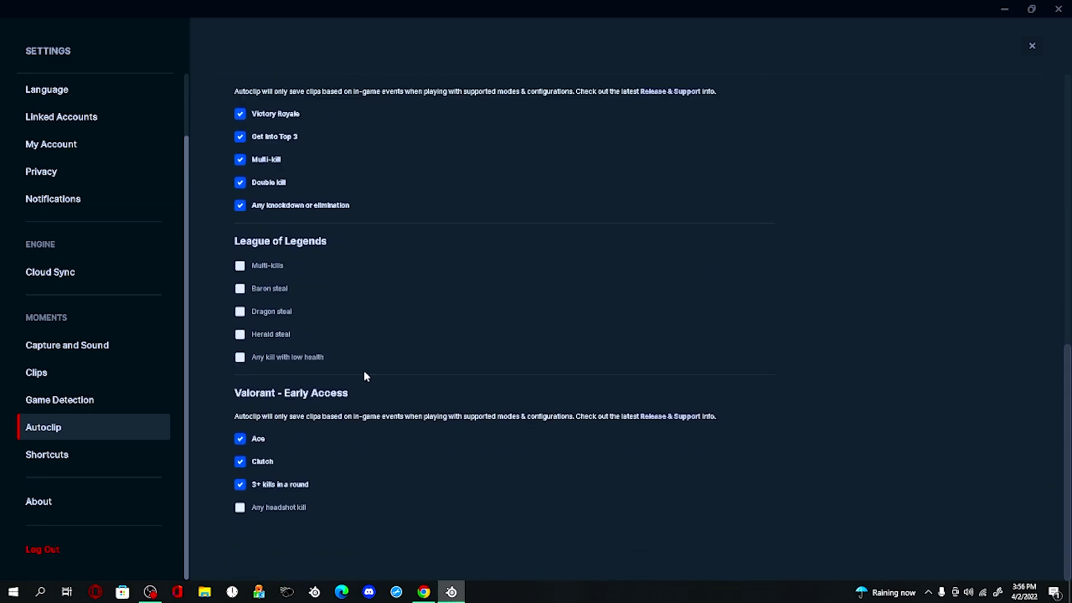
pyautogui.click(98, 460)
pyautogui.moveTo(531, 234)
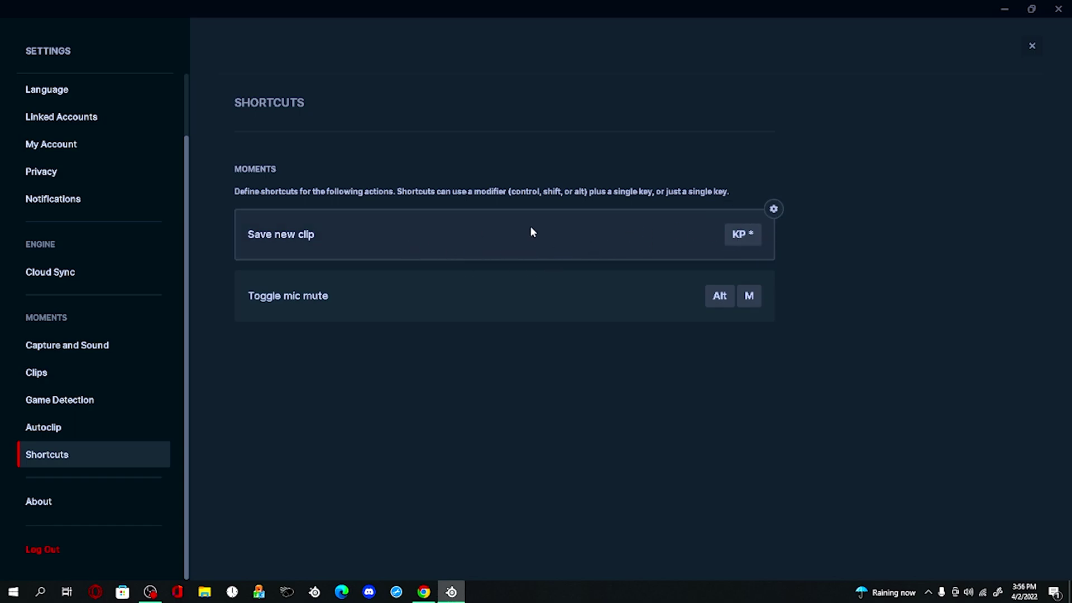
# View the About version details and General preferences, then close Settings
pyautogui.click(84, 503)
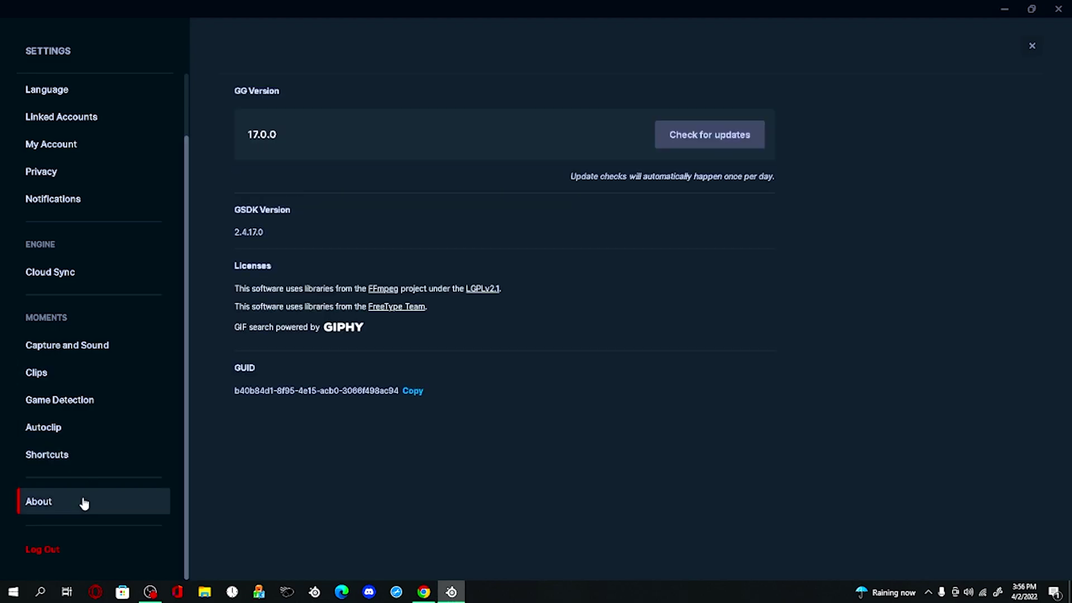
pyautogui.scroll(3, 112, 453)
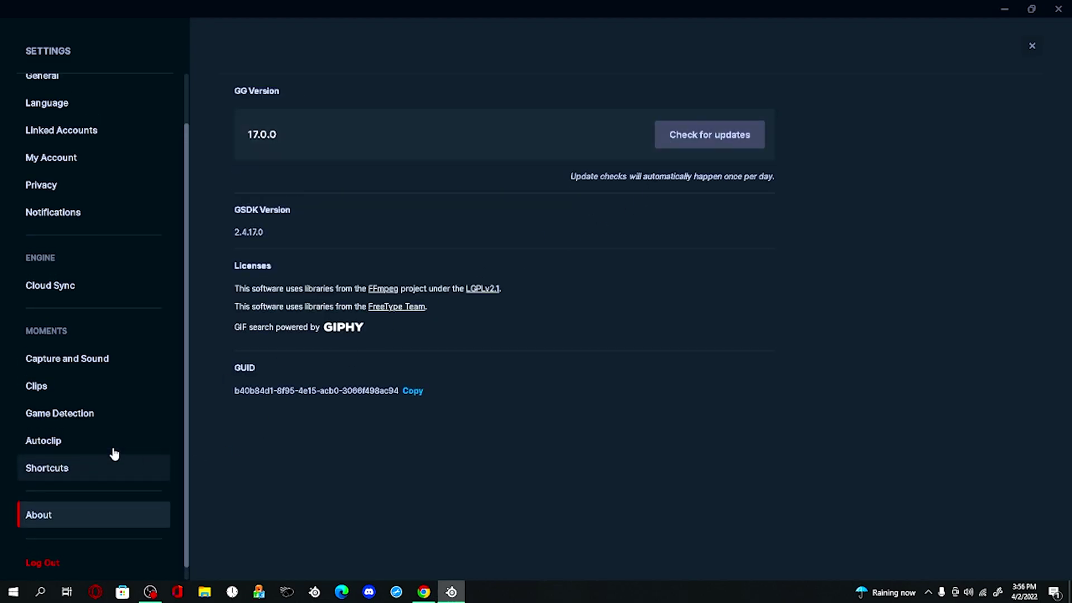
pyautogui.click(56, 134)
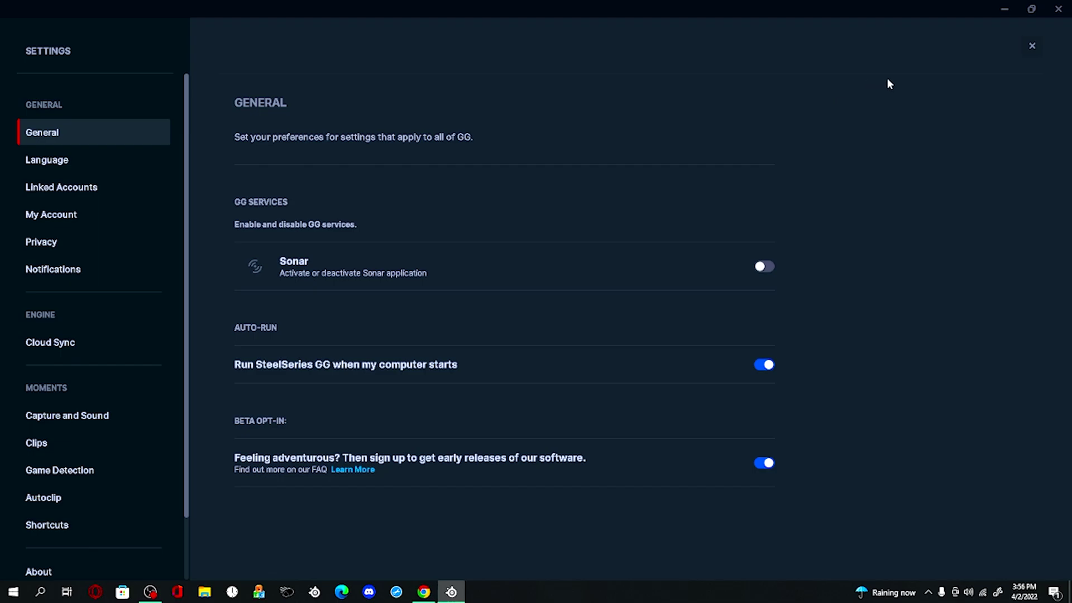
pyautogui.click(1033, 46)
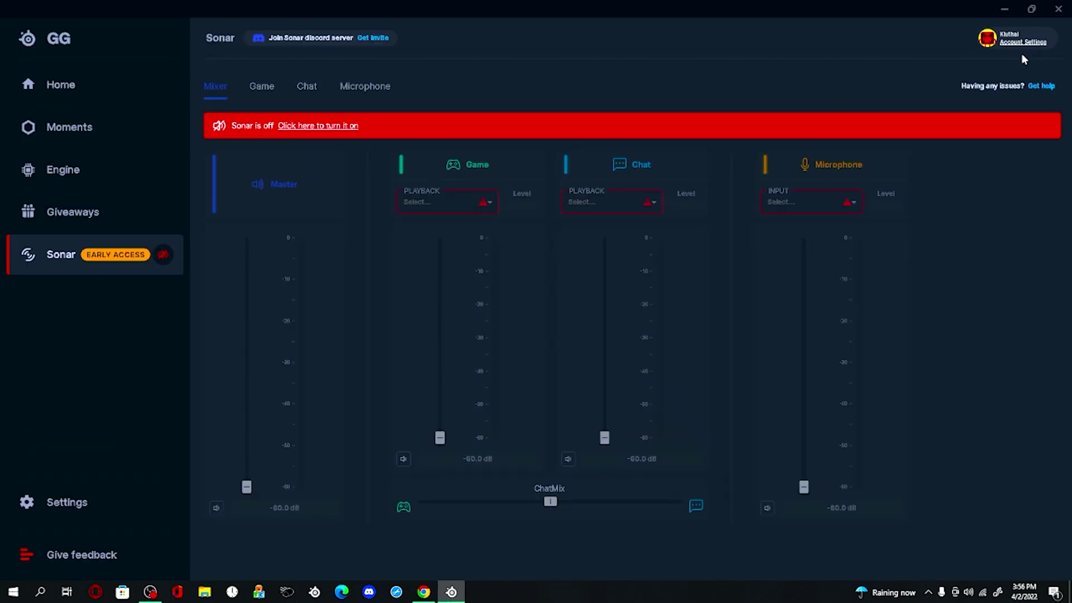
# Bring up the Moments gallery with its recorded Fortnite and Apex Legends clips
pyautogui.click(67, 134)
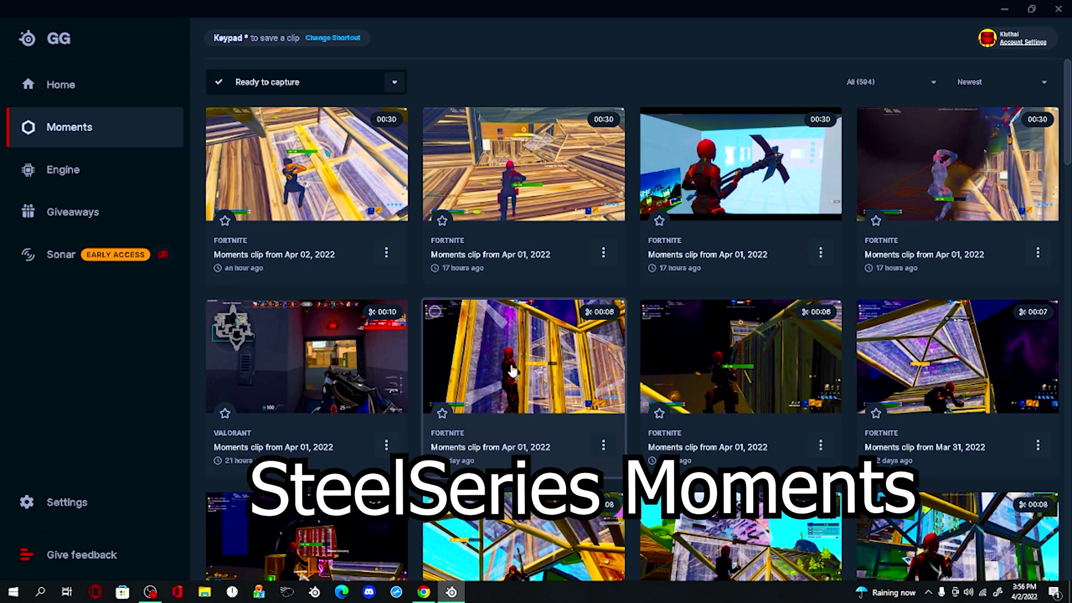
# Check the clip filter list, then open the Apr 01 Fortnite clip in the editor
pyautogui.click(889, 82)
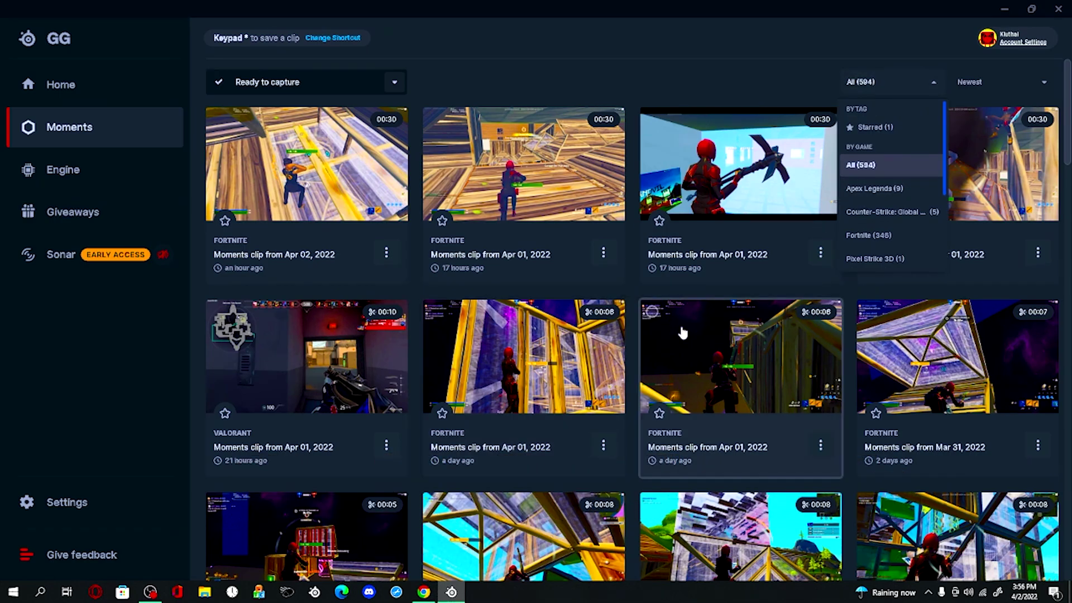
pyautogui.click(741, 360)
pyautogui.click(755, 380)
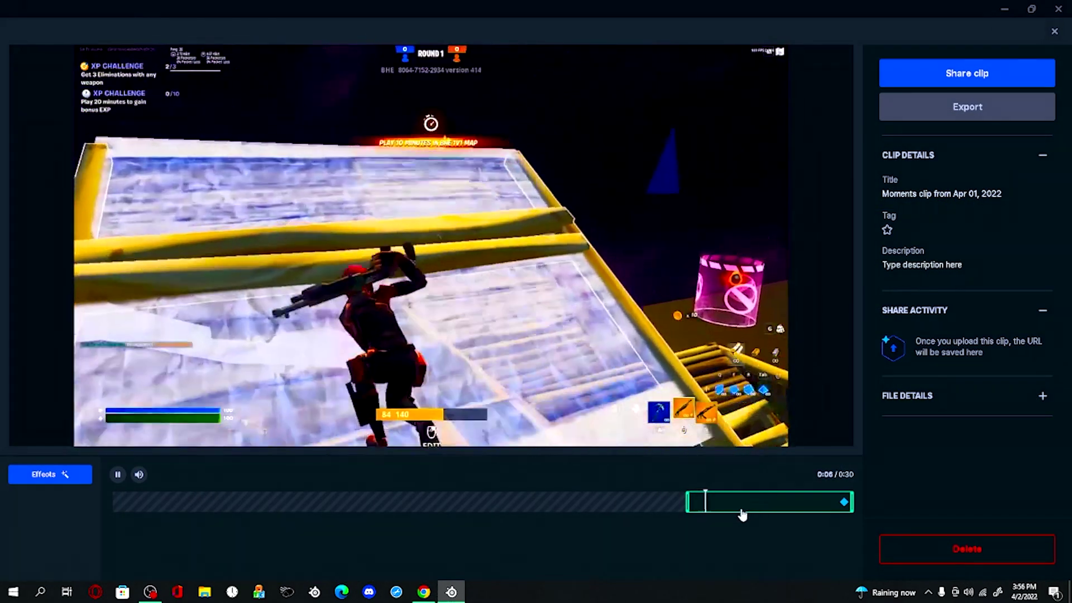
# Scrub the clip's timeline forward and back, then pause playback
pyautogui.click(746, 502)
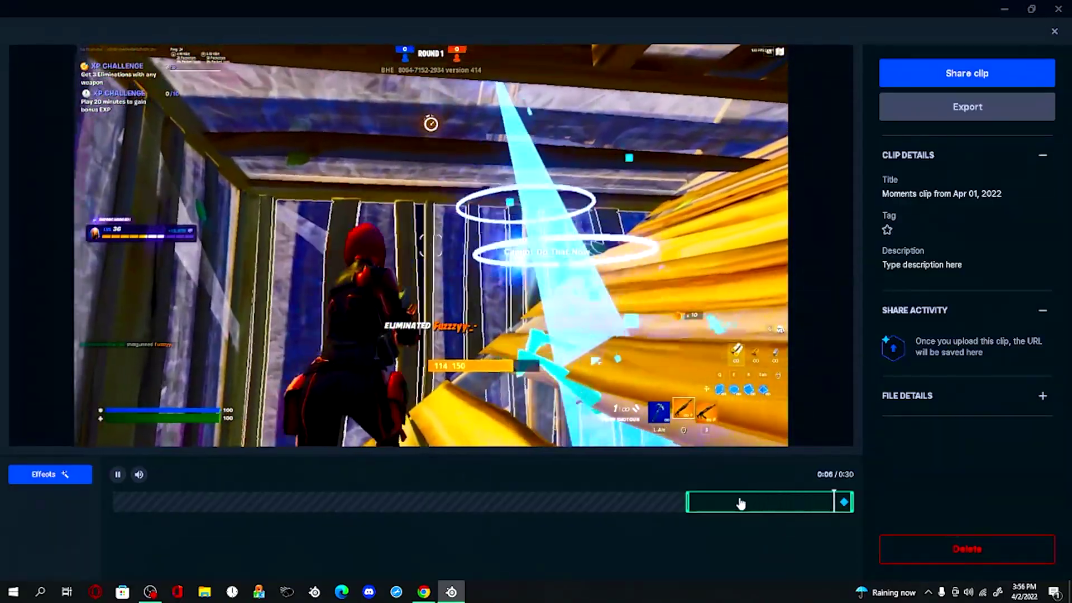
pyautogui.click(740, 504)
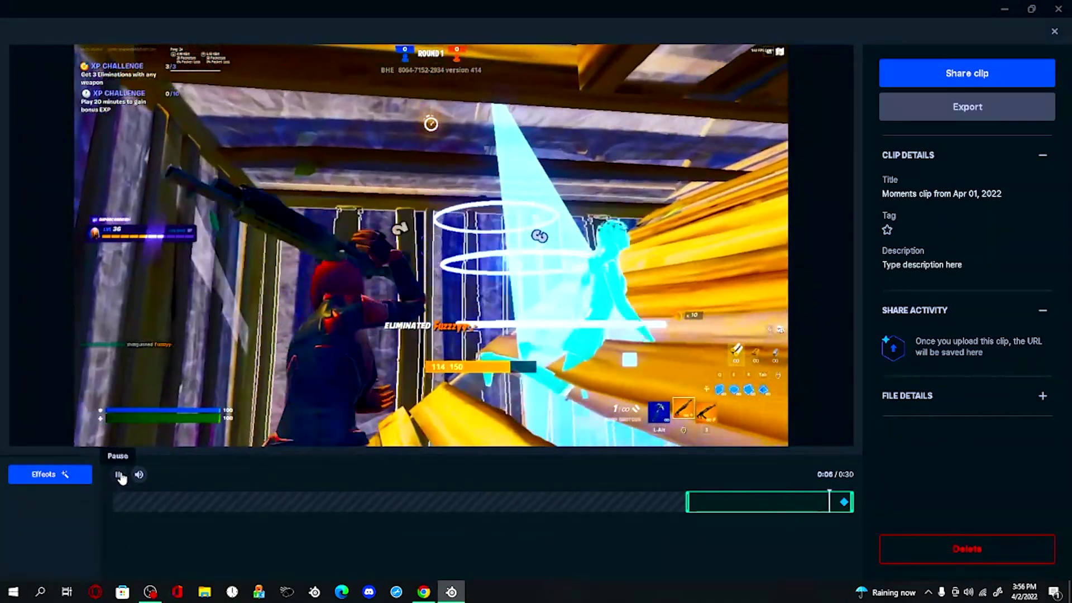
pyautogui.click(120, 474)
# Place the thumbs-up Good Game GIF at the video's centre and play the preview
pyautogui.click(80, 483)
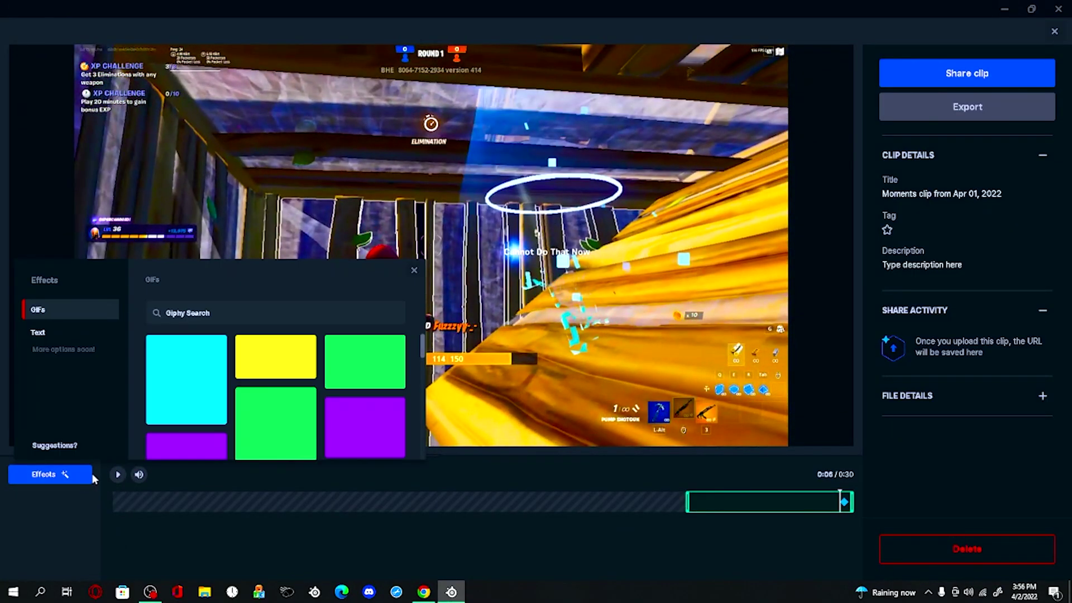
pyautogui.click(201, 386)
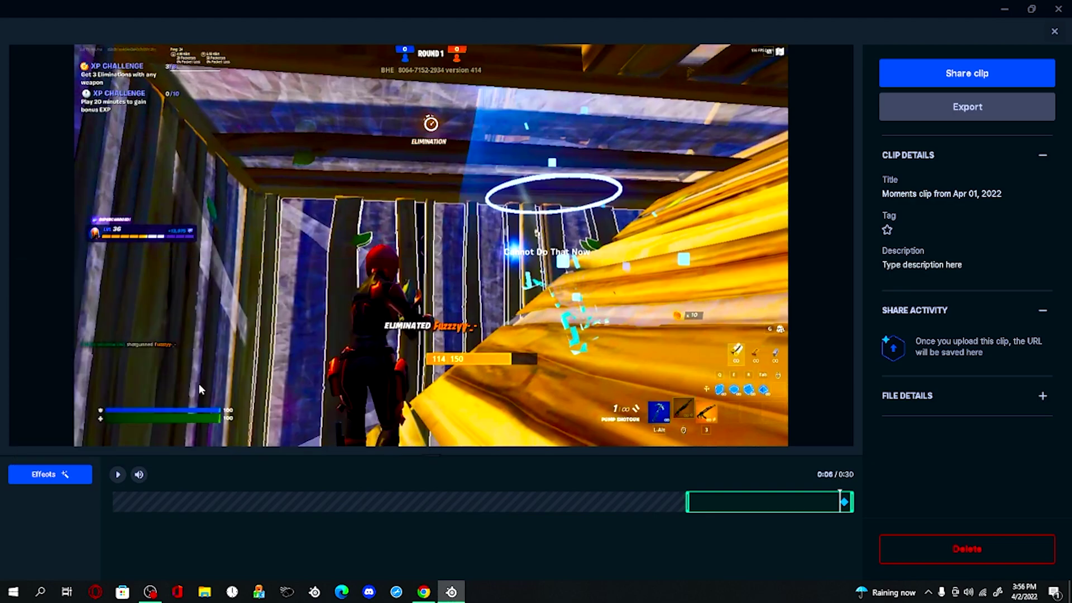
pyautogui.moveTo(381, 283); pyautogui.dragTo(419, 299)
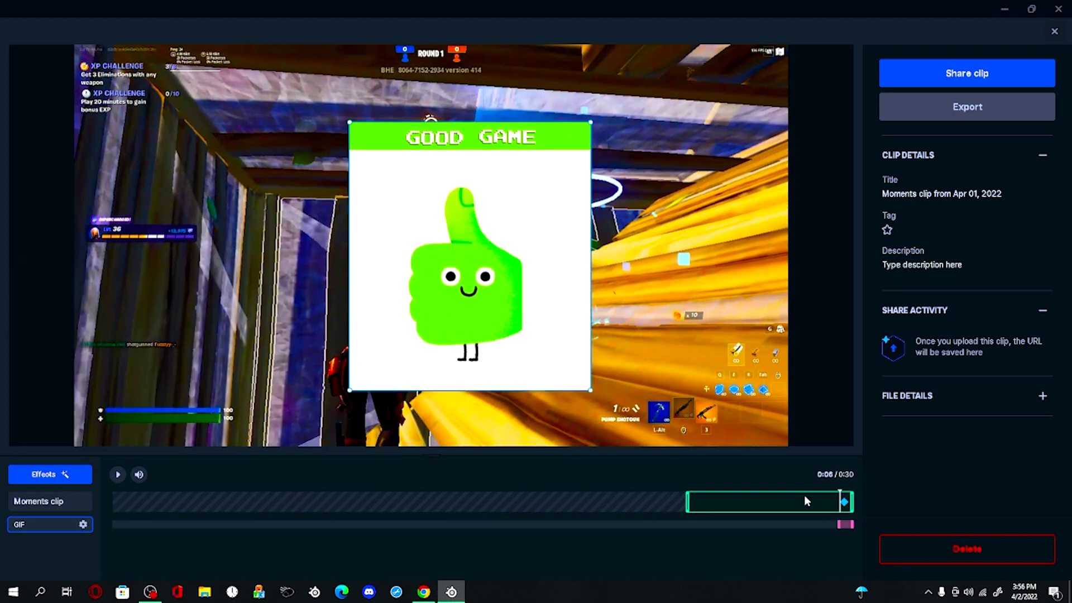
pyautogui.click(820, 504)
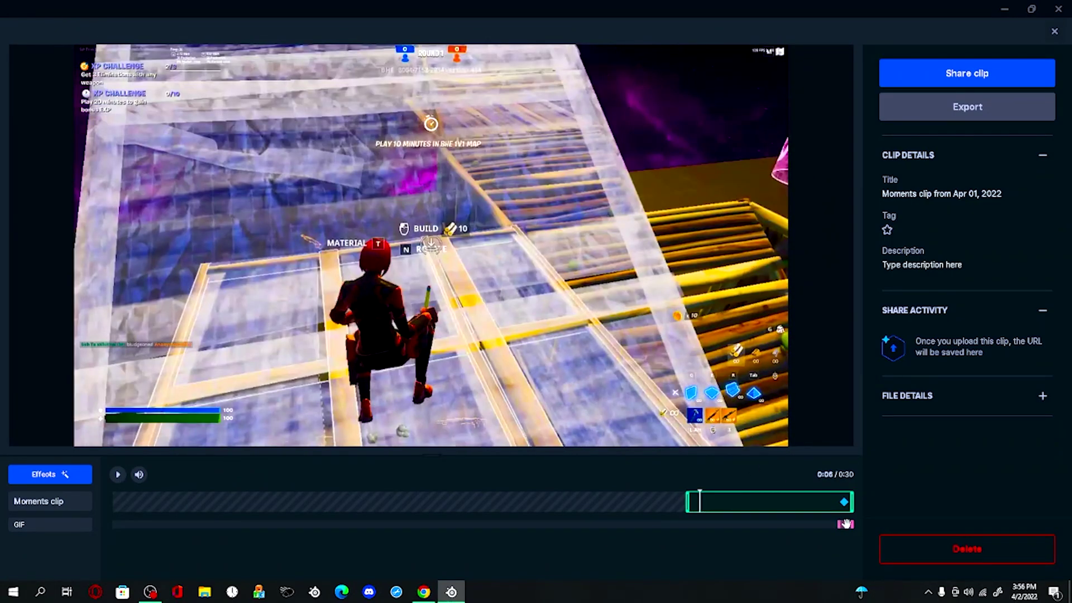
# Add a bold outlined text overlay and replace its placeholder with 'Kluthai GO CRAZY'
pyautogui.click(74, 476)
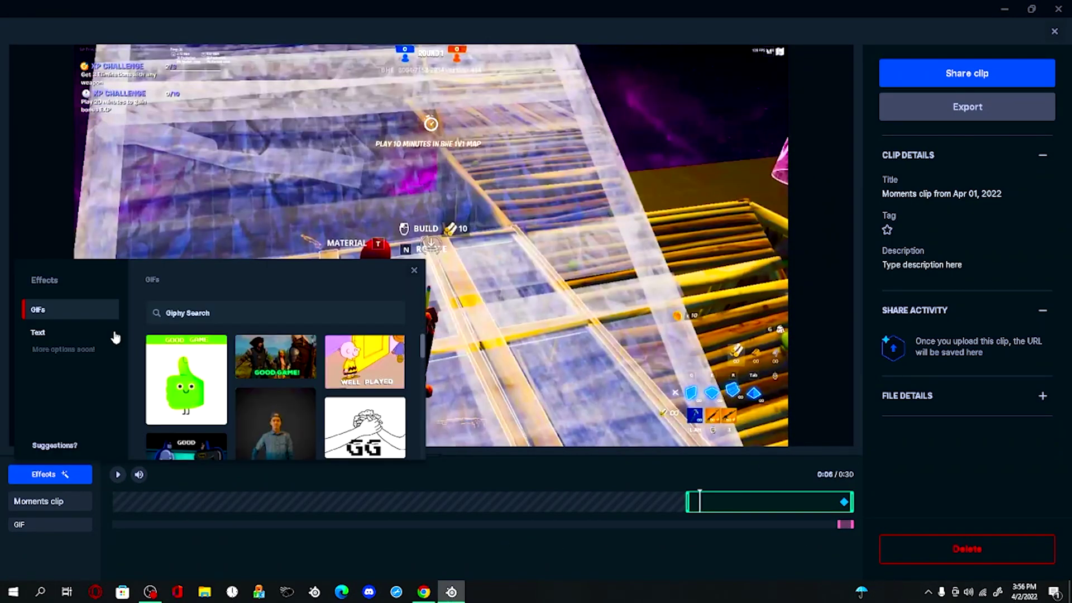
pyautogui.click(67, 335)
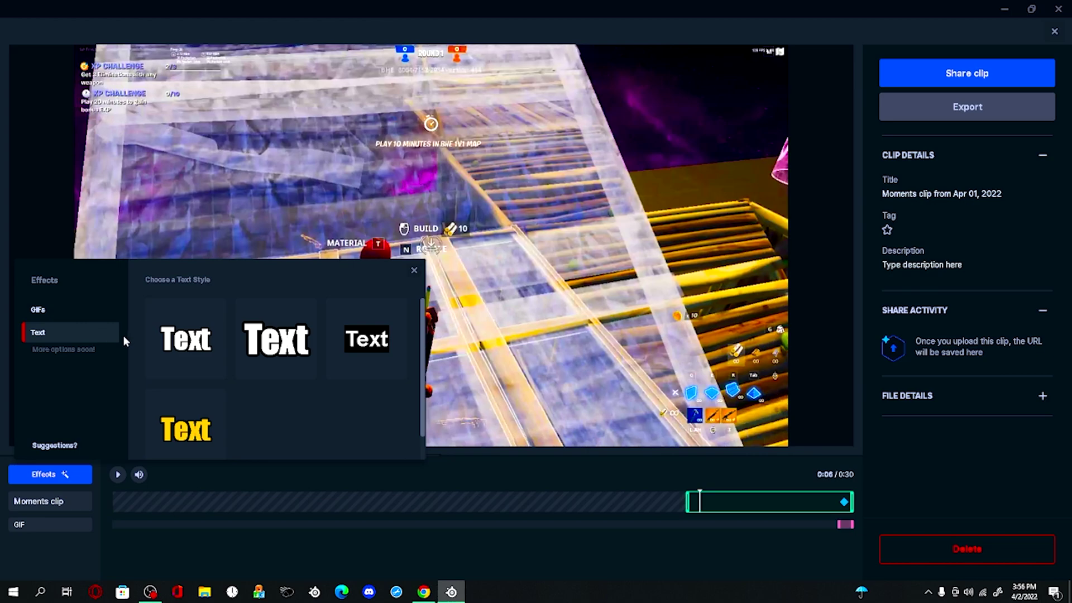
pyautogui.click(287, 336)
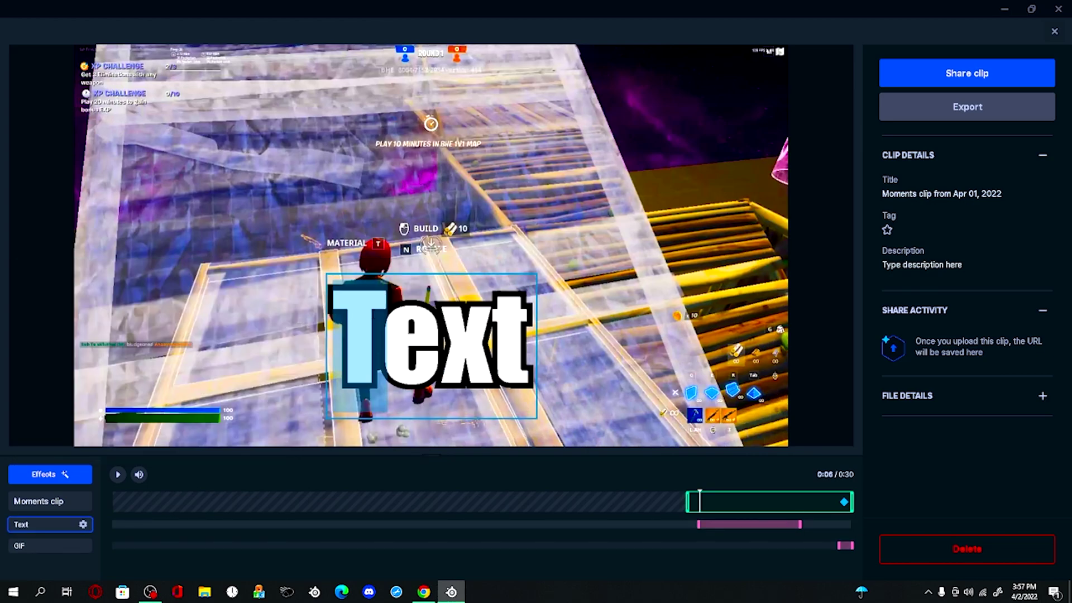
pyautogui.press('BackSpace')
pyautogui.press('BackSpace')
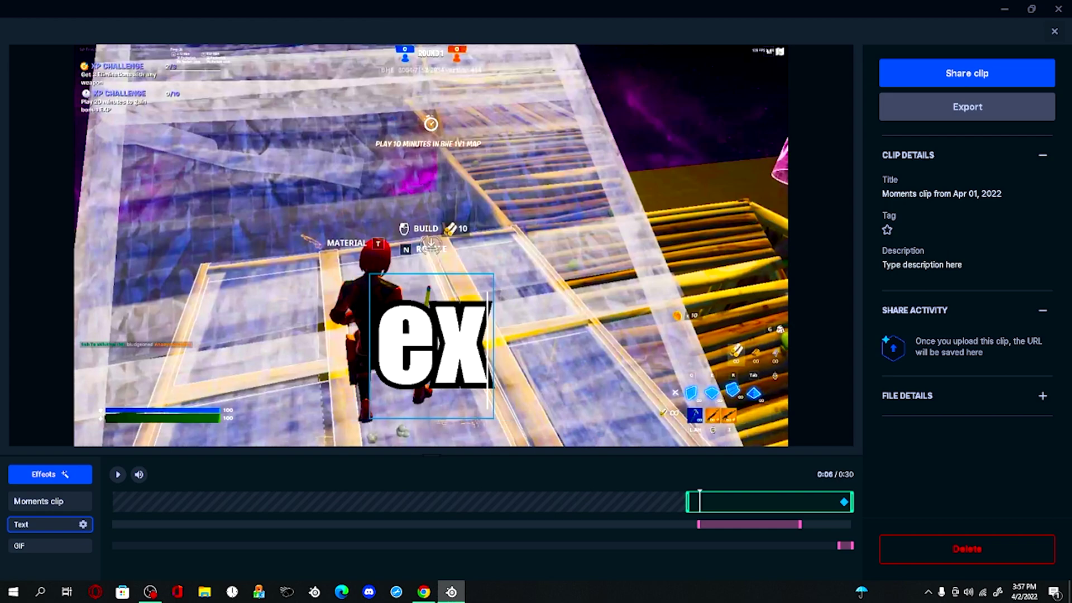
pyautogui.press('BackSpace')
pyautogui.press('BackSpace')
pyautogui.write('Klutha')
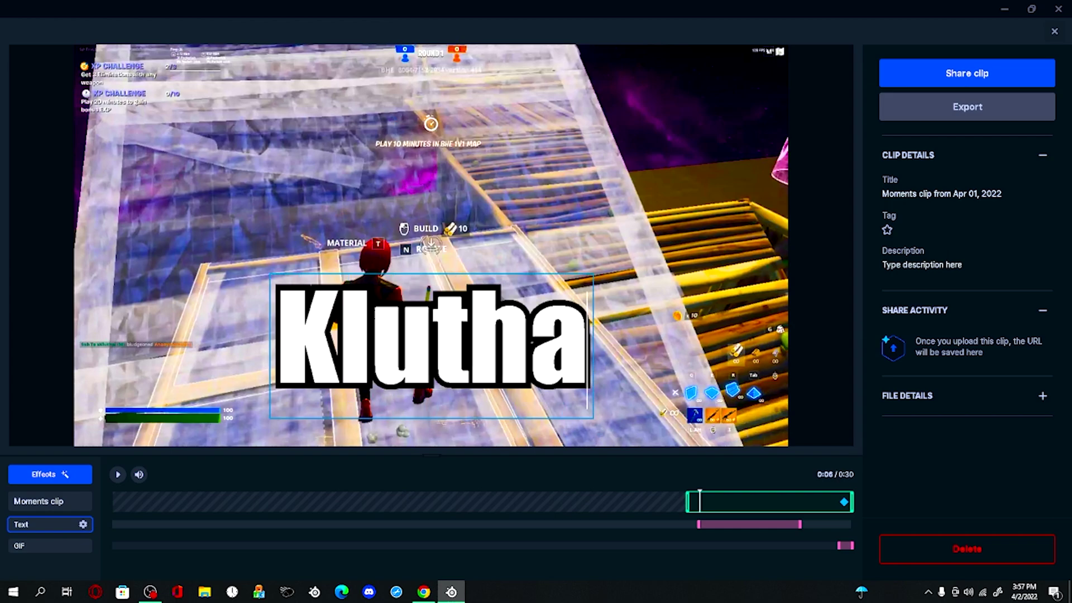
pyautogui.write('i GO CRA')
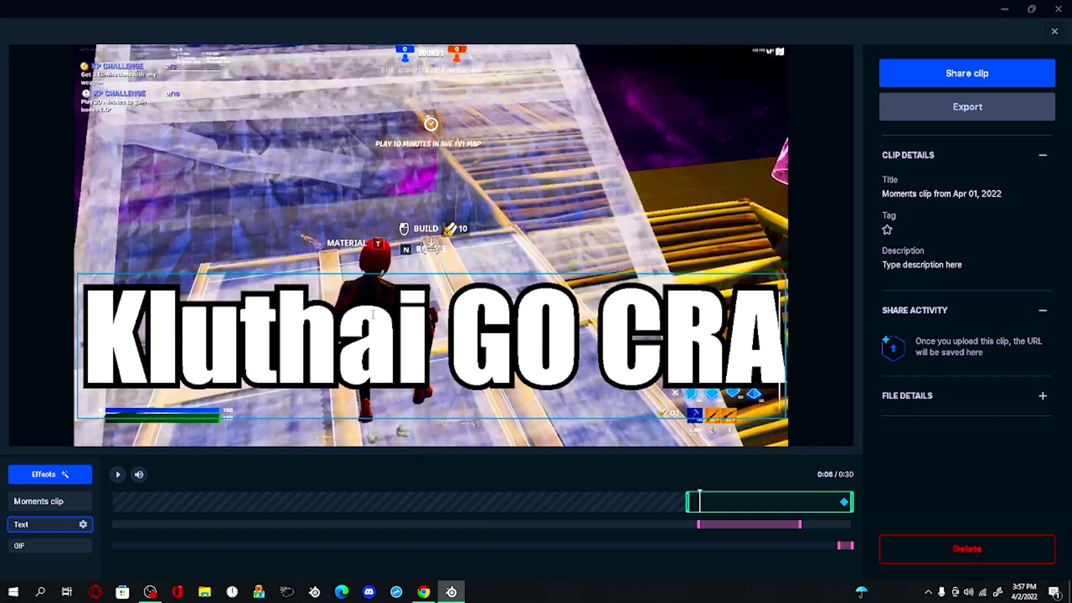
pyautogui.write('ZY')
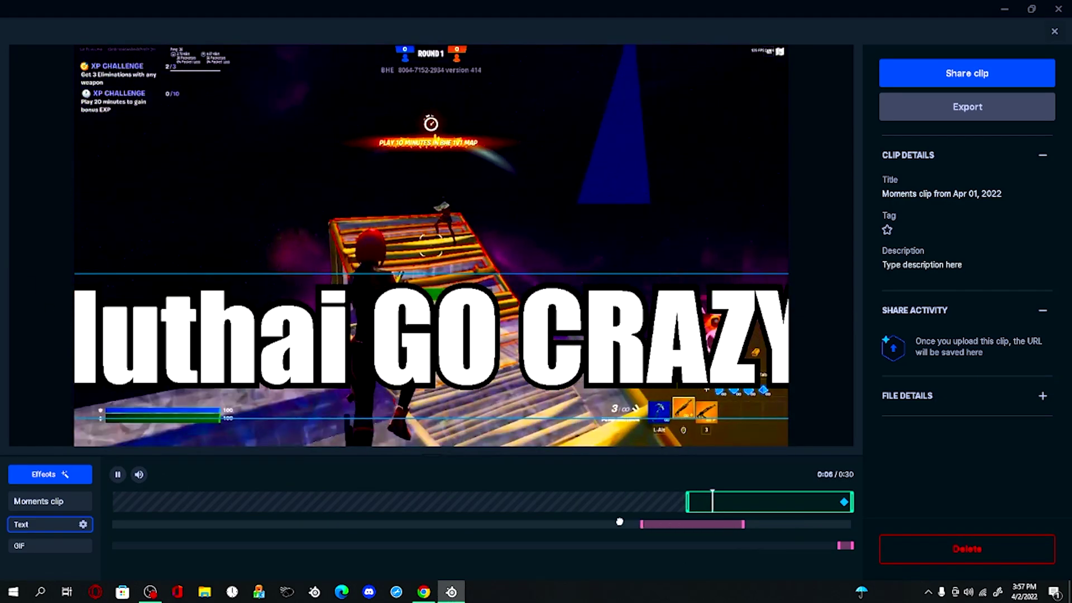
# Shift the text overlay earlier, trim the clip back to six seconds, and pause
pyautogui.moveTo(787, 527)
pyautogui.mouseDown()
pyautogui.moveTo(681, 536)
pyautogui.moveTo(759, 530)
pyautogui.mouseUp()
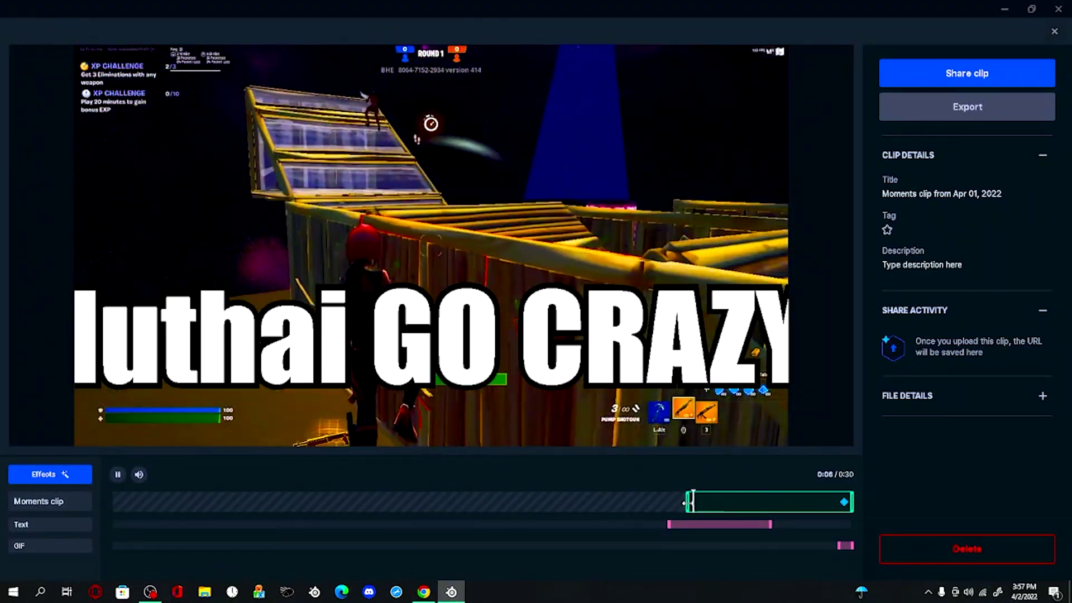
pyautogui.moveTo(692, 501); pyautogui.dragTo(652, 524)
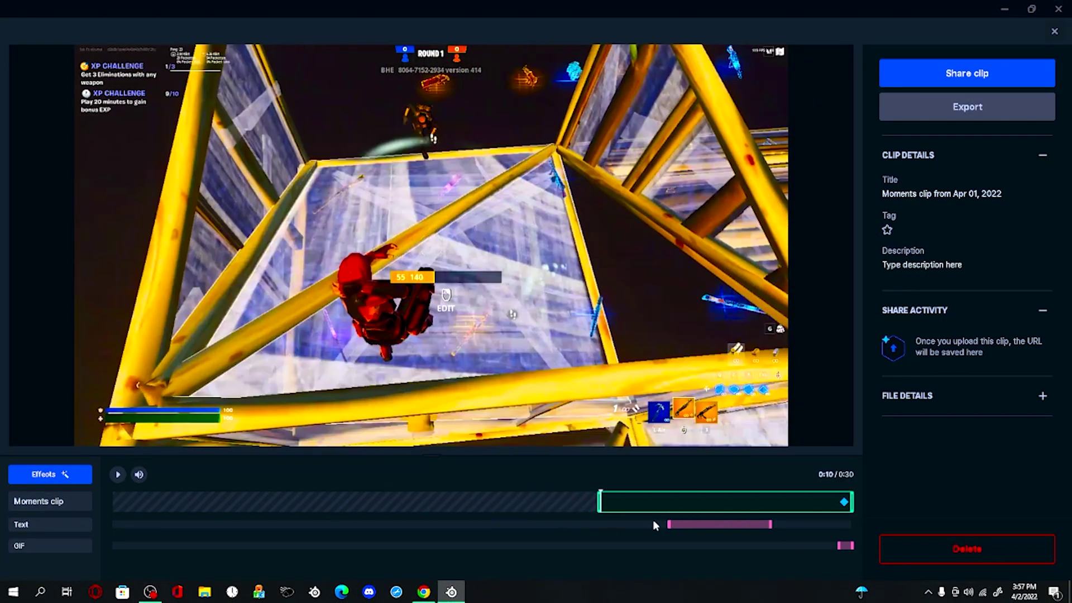
pyautogui.moveTo(600, 501); pyautogui.dragTo(689, 502)
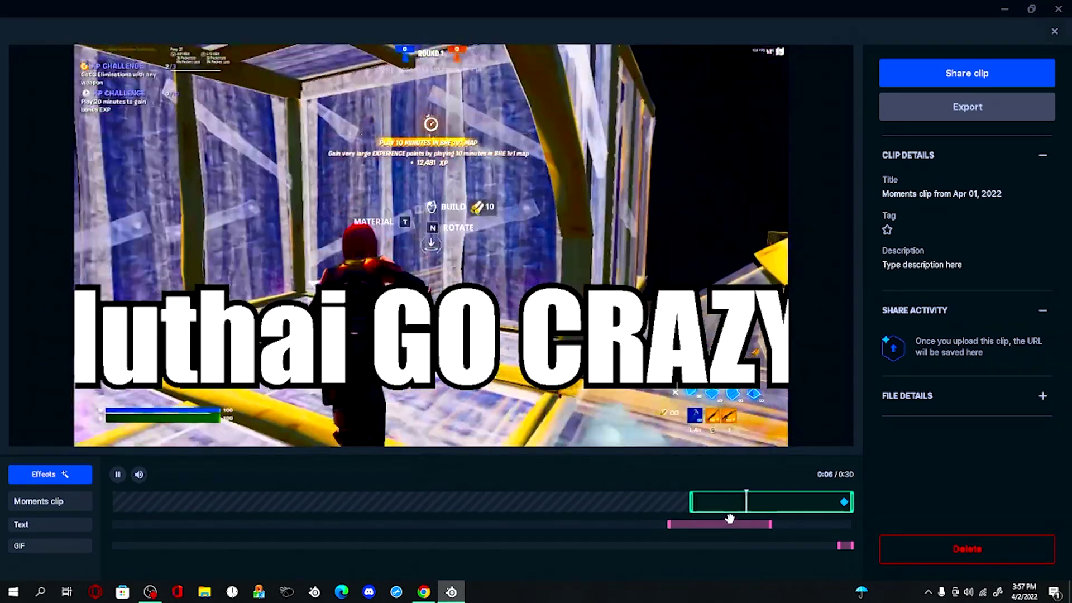
pyautogui.press('space')
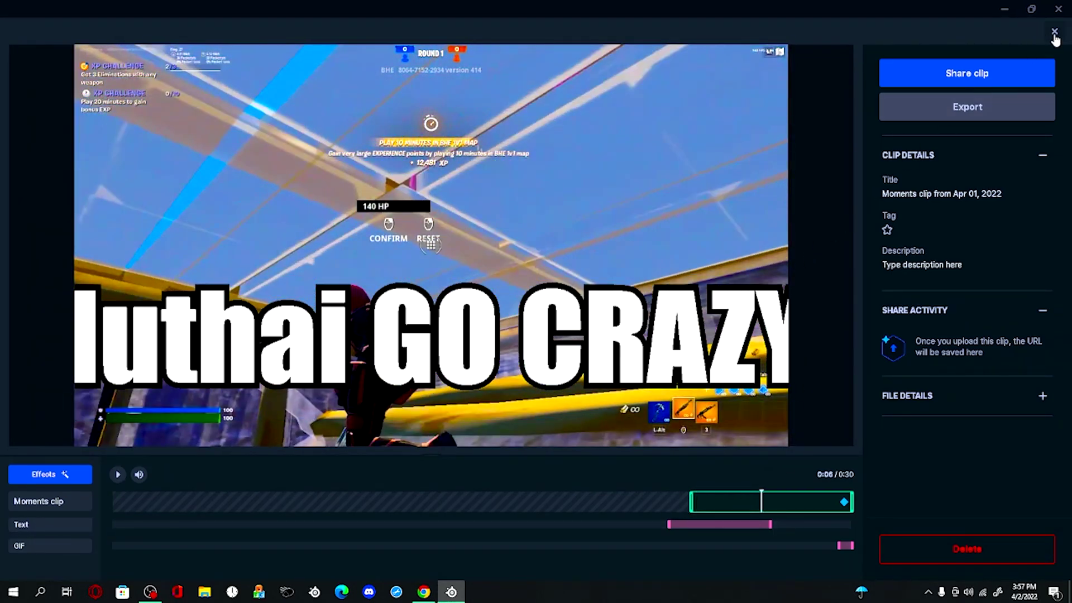
# Star the Apr 01 Fortnite clip and filter the library to starred clips
pyautogui.click(1055, 34)
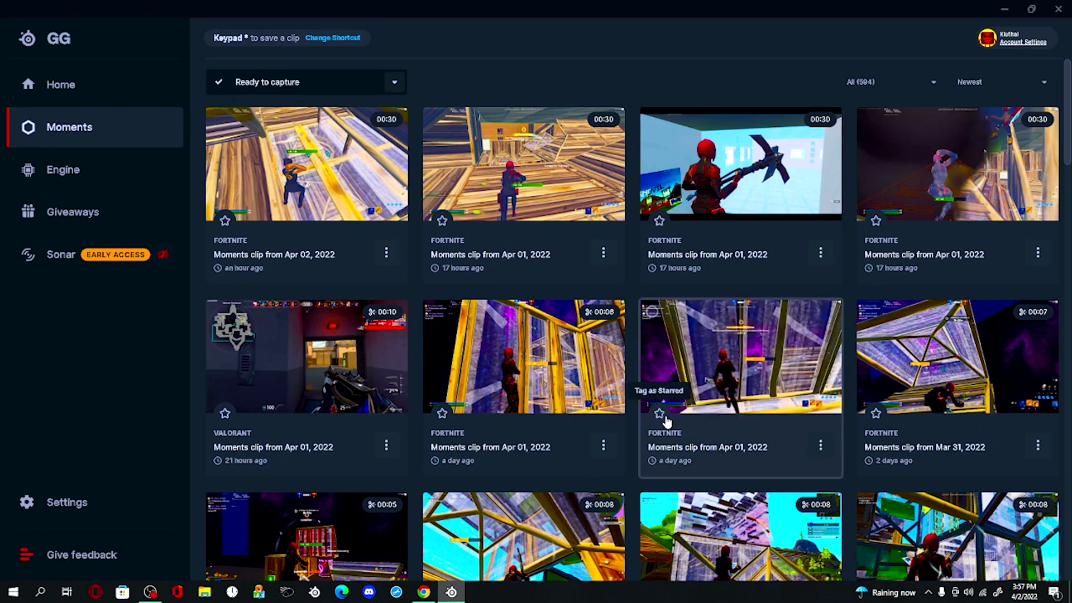
pyautogui.click(659, 413)
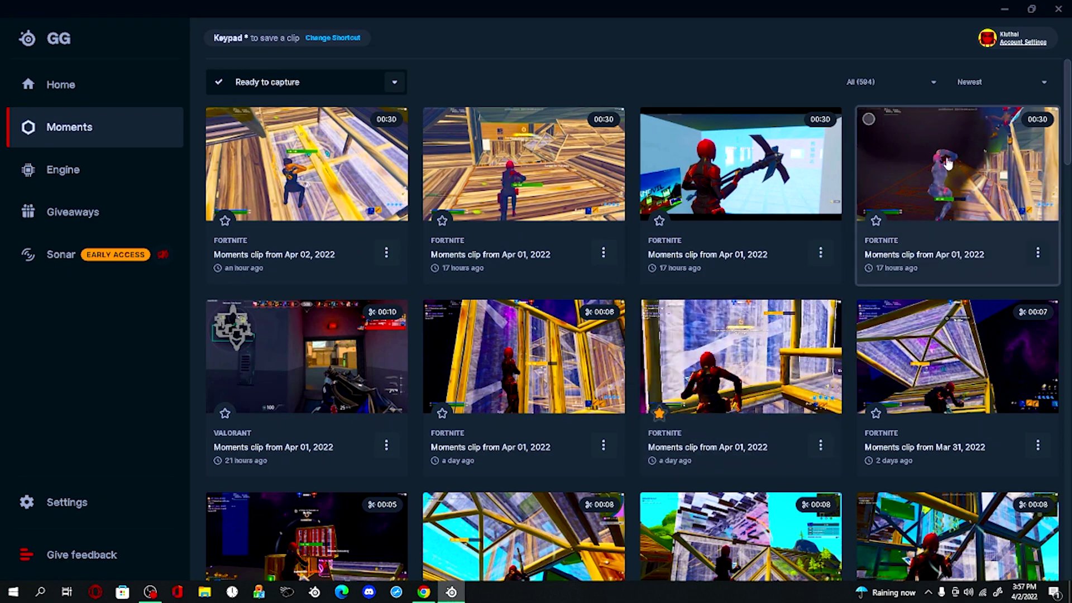
pyautogui.click(933, 81)
pyautogui.click(879, 124)
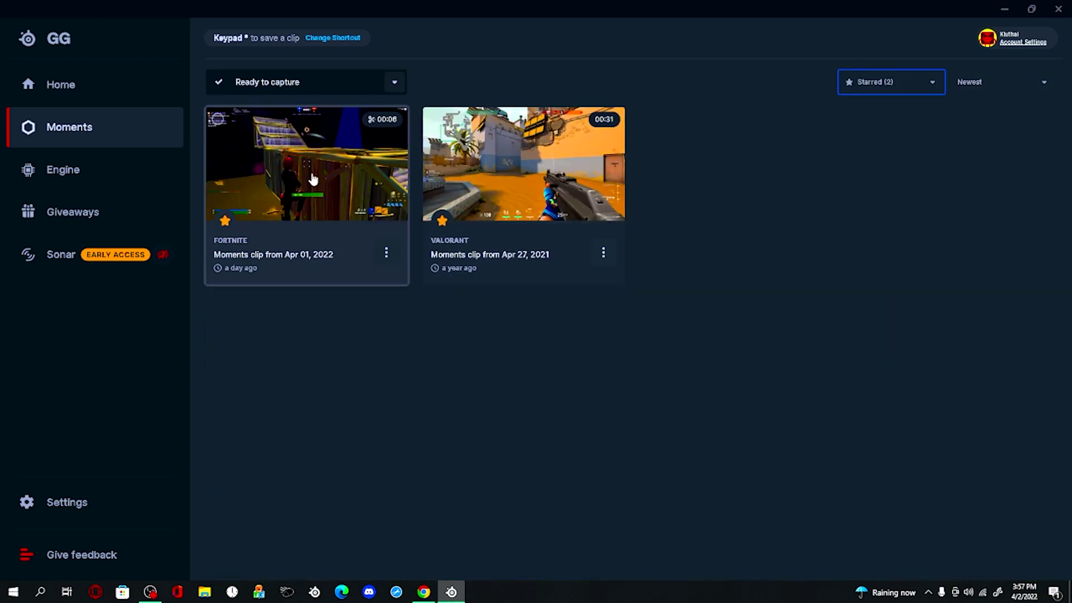
# Unstar the Fortnite clip and preview the starred Apr 27, 2021 Valorant clip
pyautogui.click(226, 222)
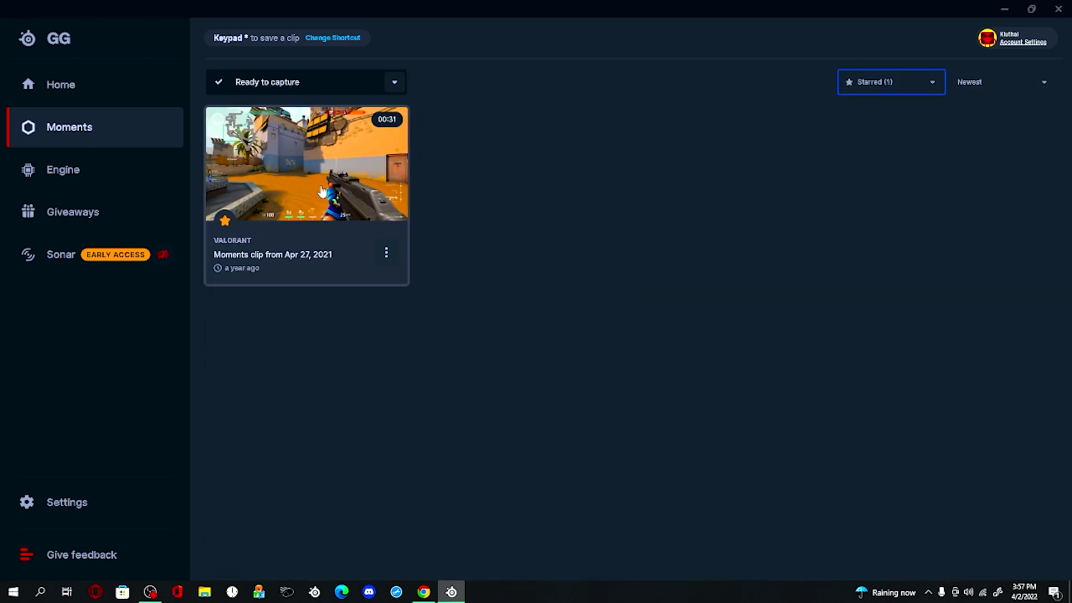
pyautogui.click(394, 200)
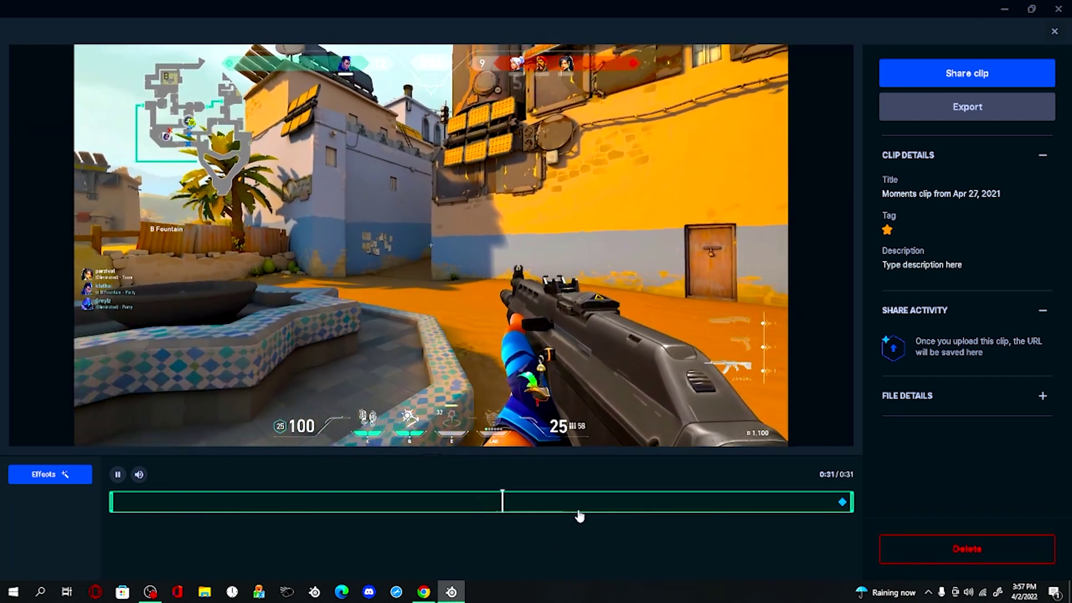
pyautogui.click(579, 502)
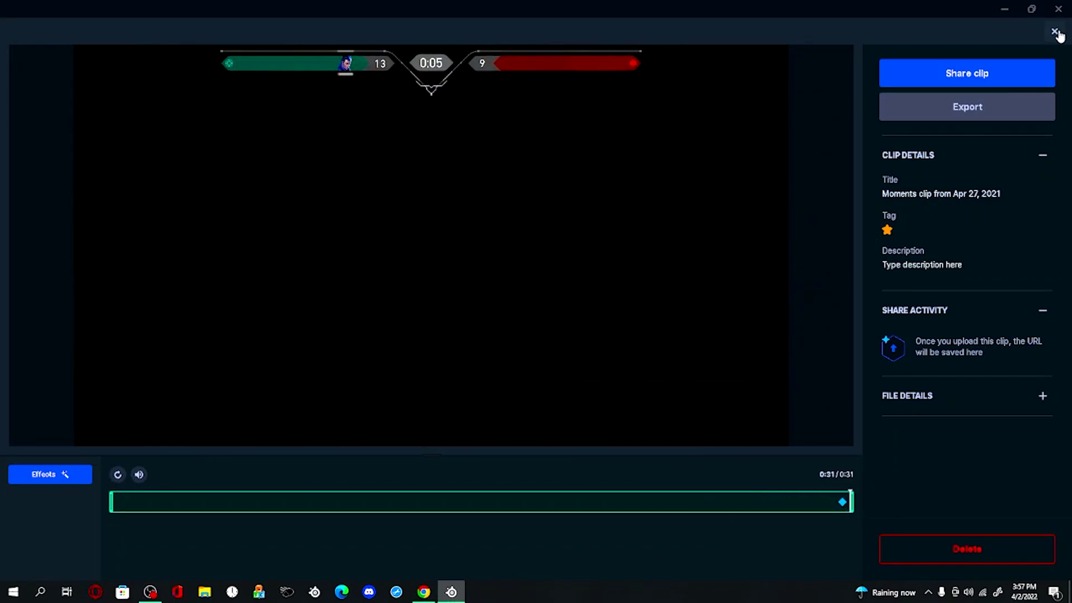
# Filter the library to Pixel Strike 3D and view its Oct 24, 2021 clip
pyautogui.click(1056, 32)
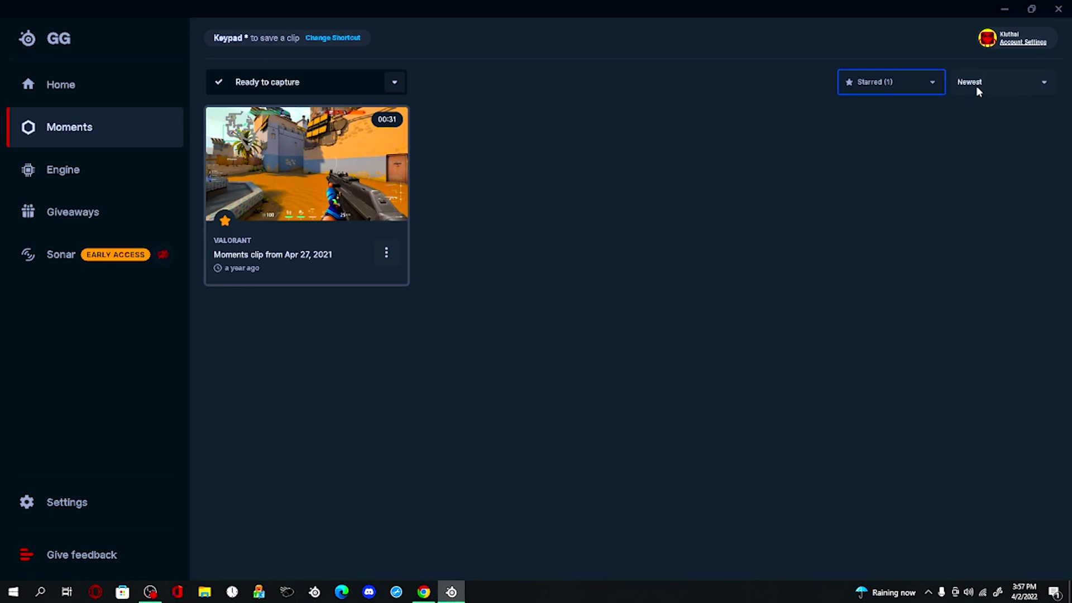
pyautogui.click(849, 85)
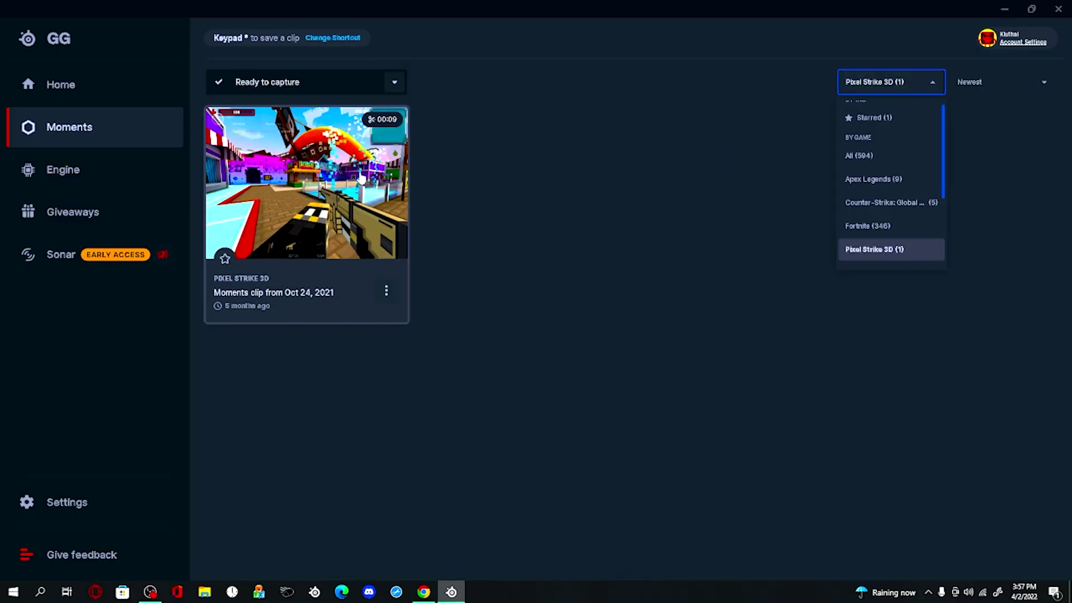
pyautogui.click(354, 173)
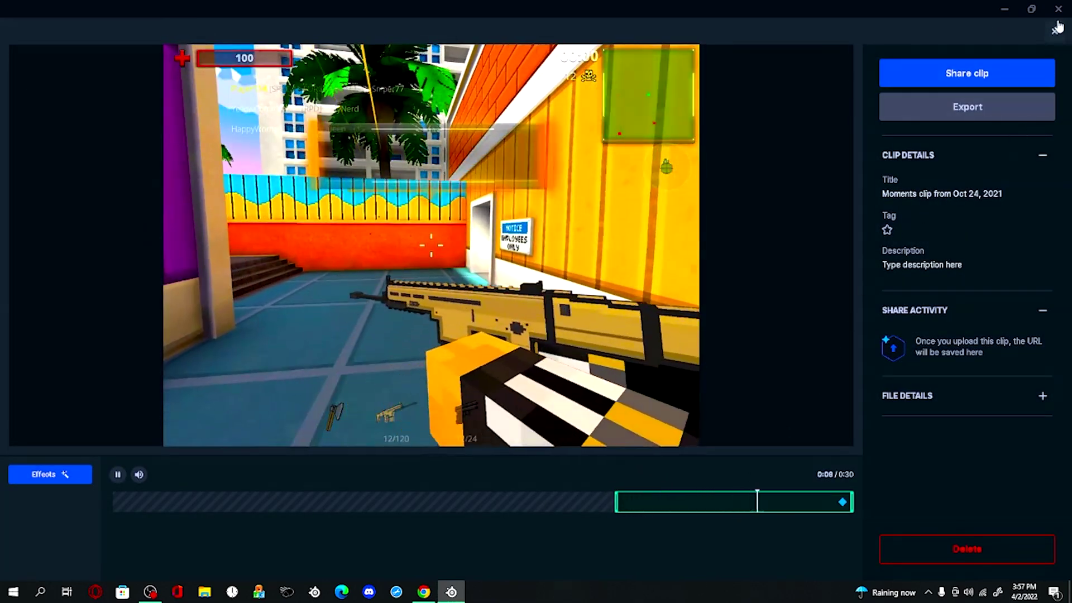
# Filter to Warface and preview its Oct 24, 2021 clip, pausing partway
pyautogui.click(1058, 26)
pyautogui.click(915, 76)
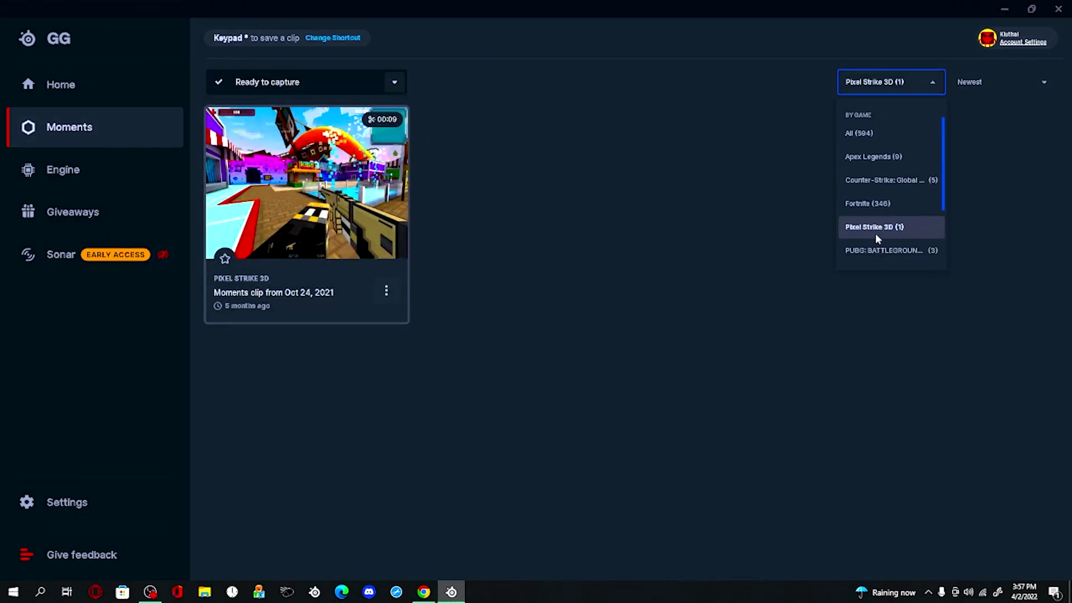
pyautogui.scroll(-2, 877, 226)
pyautogui.click(928, 210)
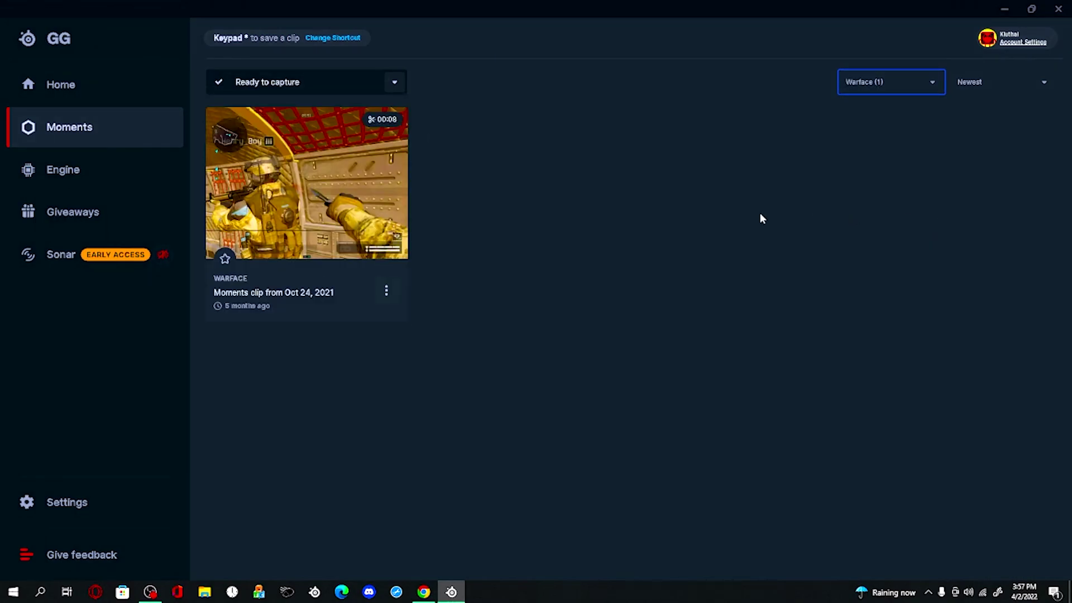
pyautogui.click(341, 194)
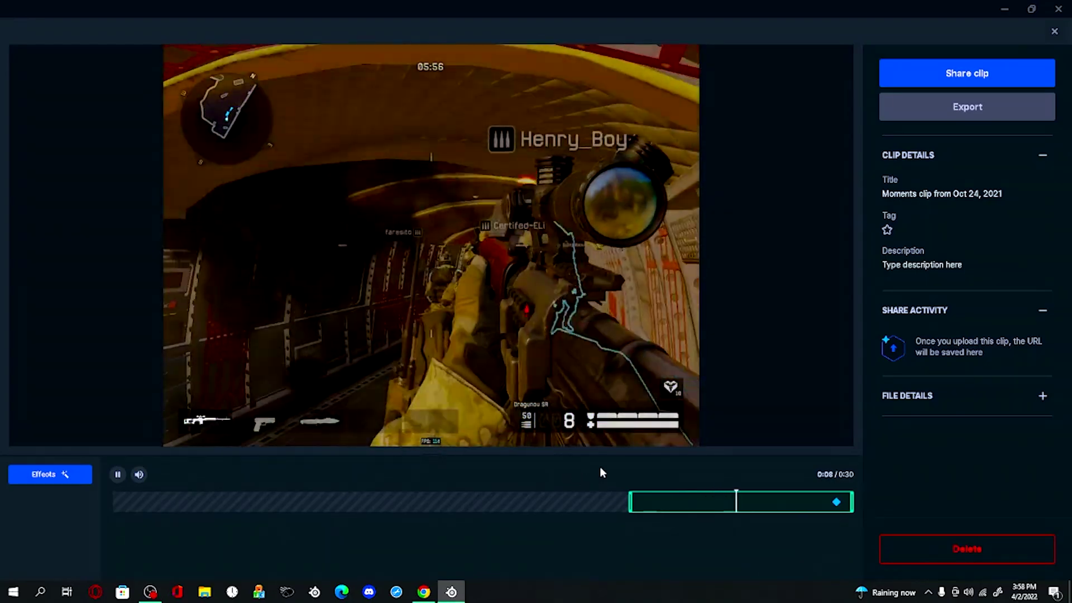
pyautogui.press('space')
pyautogui.click(1057, 32)
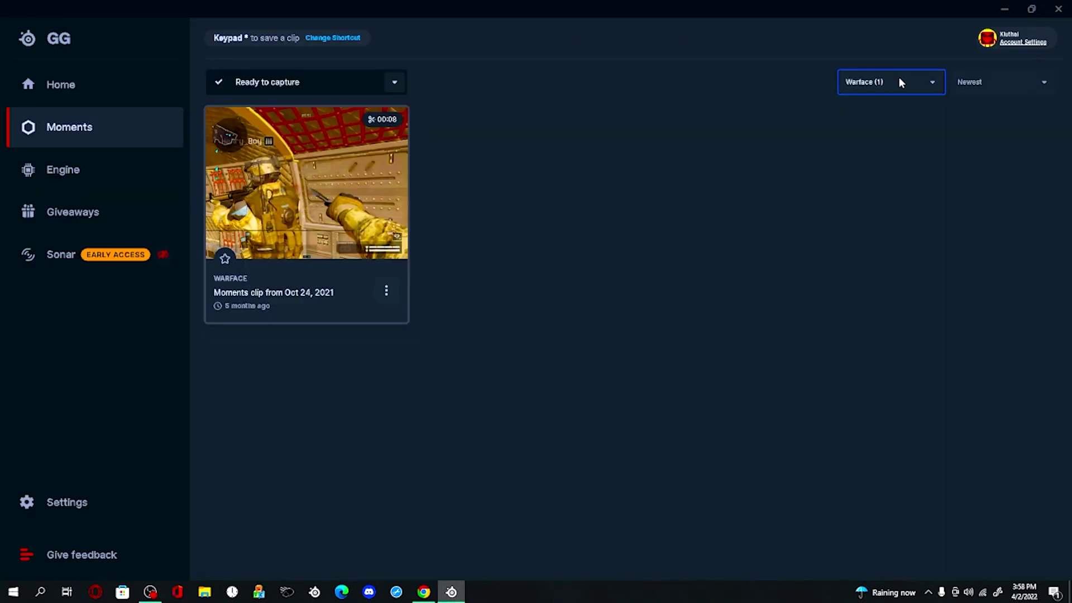
pyautogui.click(899, 79)
# Filter the library to Fortnite and open a Mar 31, 2022 Fortnite clip
pyautogui.click(874, 162)
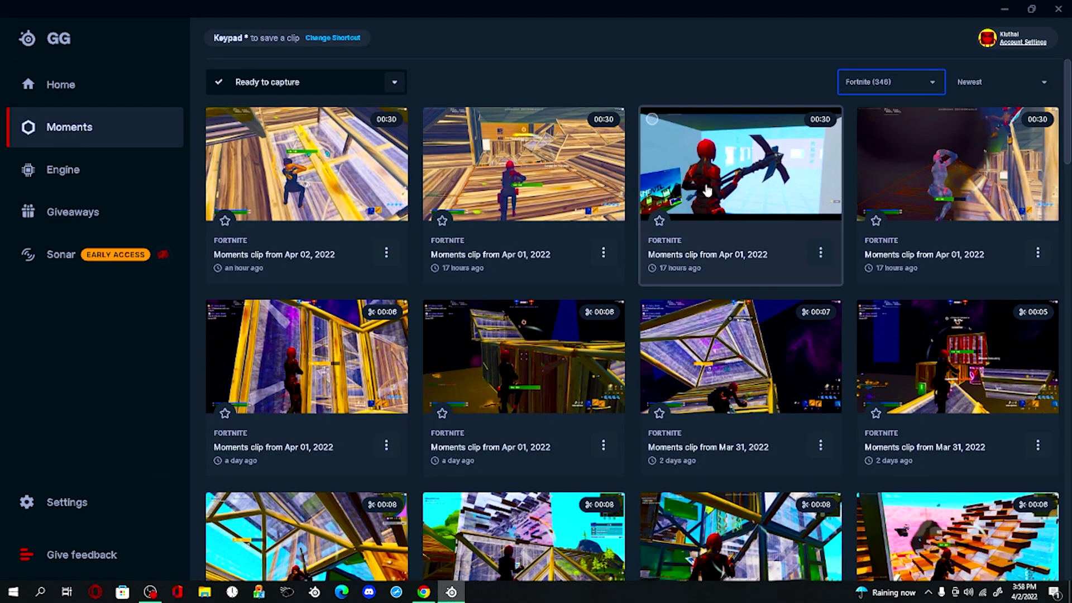
pyautogui.scroll(-1, 656, 256)
pyautogui.scroll(-2, 656, 257)
pyautogui.scroll(-1, 656, 256)
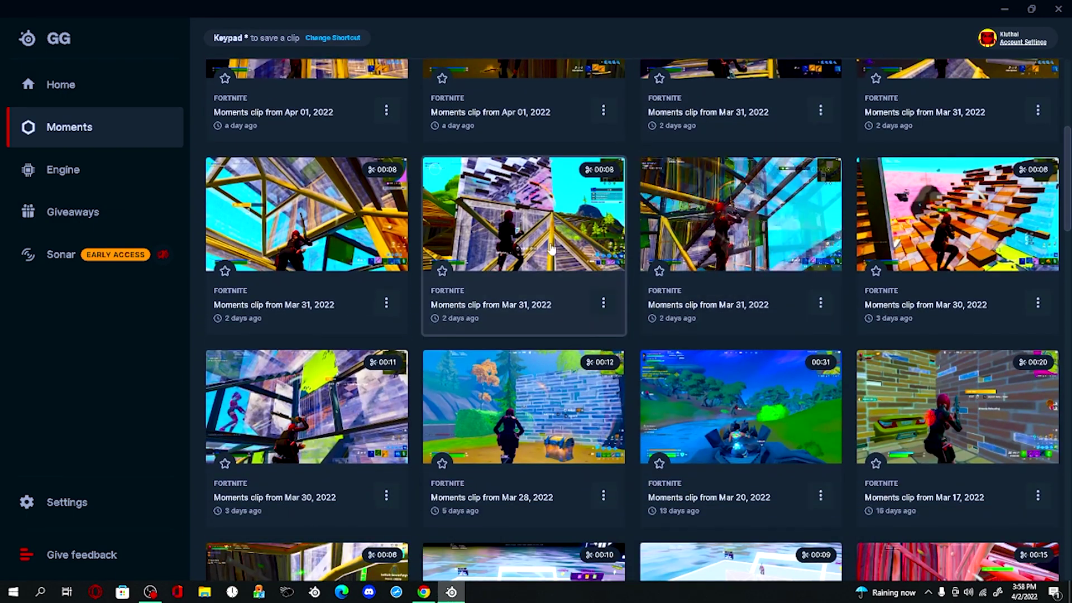
pyautogui.click(529, 219)
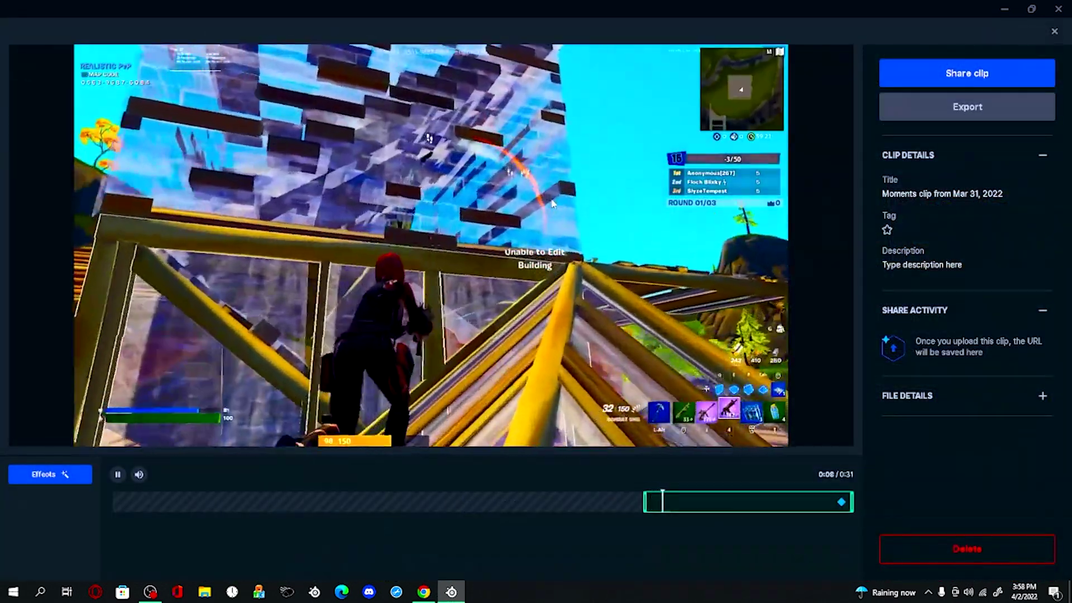